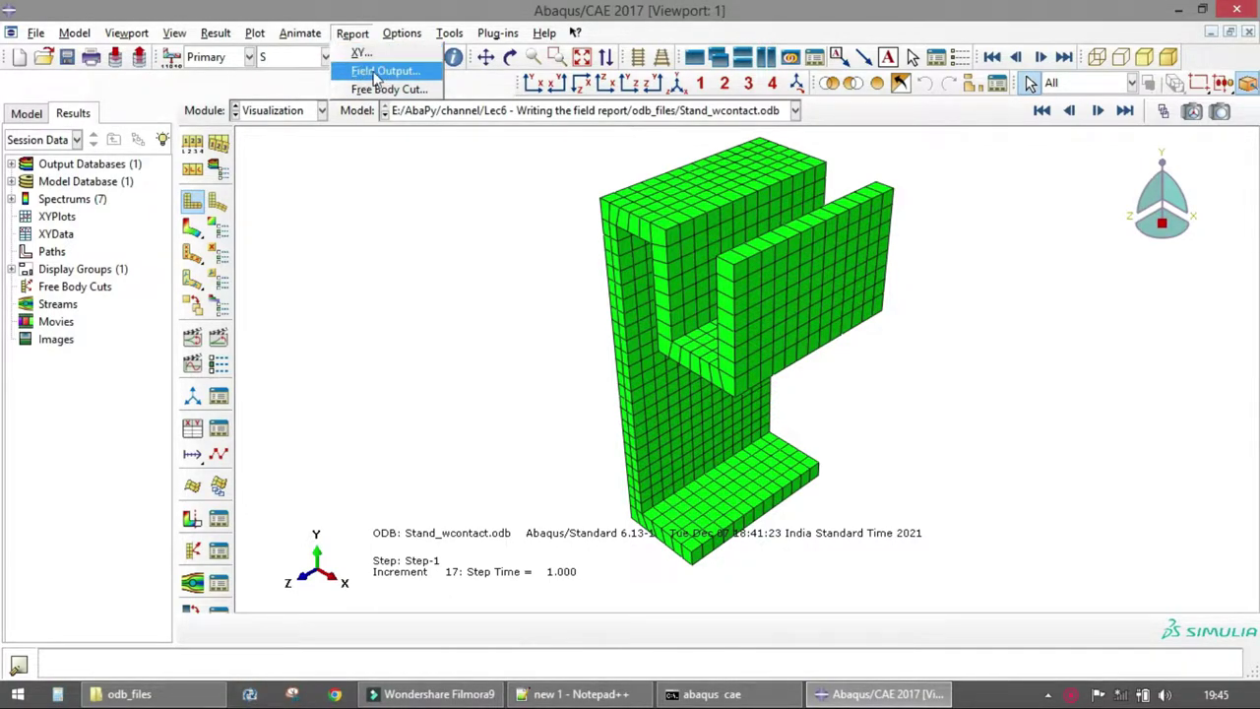
Open the Report Field Output dialog for Stand_wcontact results at Step-1, frame 17
left_click(438, 33)
left_click(438, 32)
left_click(438, 32)
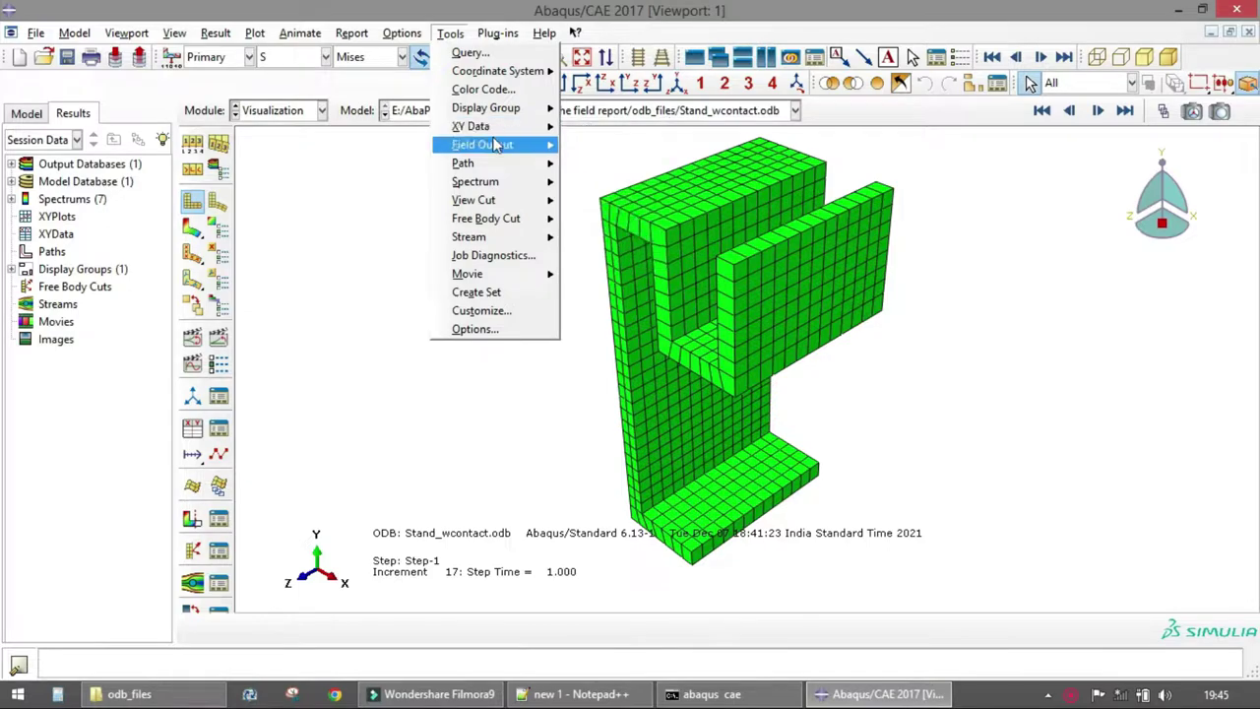
mouse_move(523, 146)
mouse_move(347, 44)
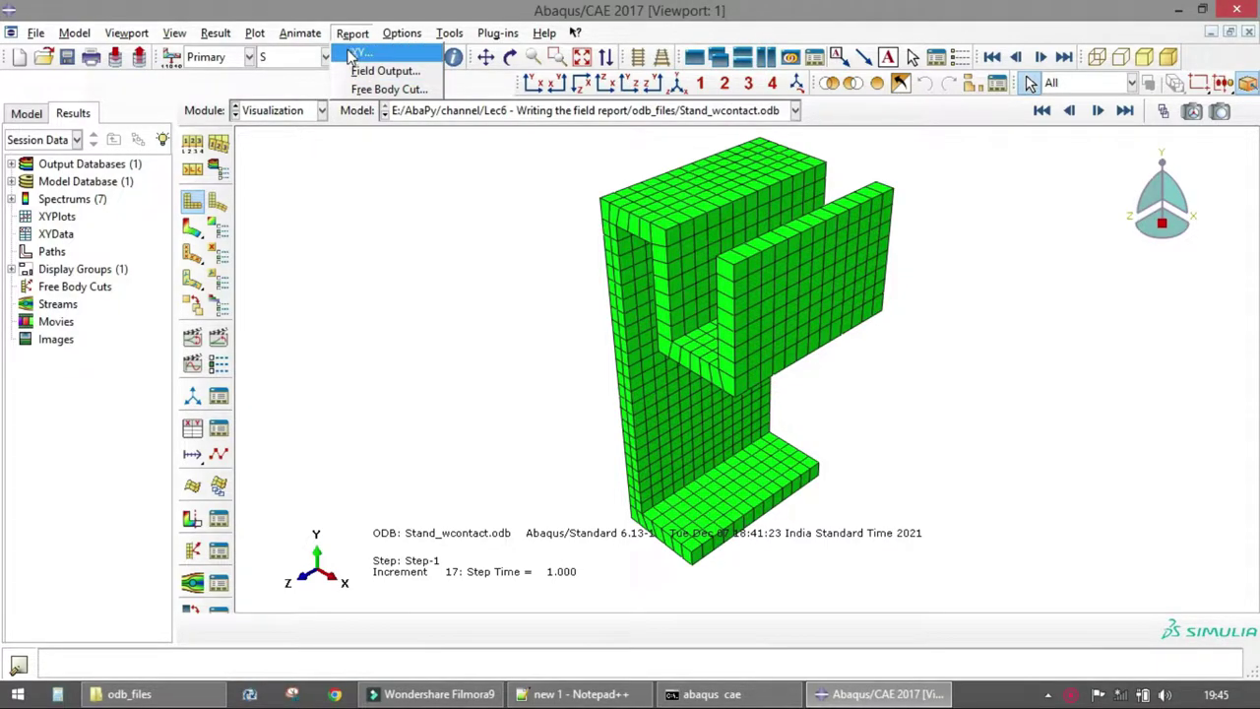
left_click(359, 72)
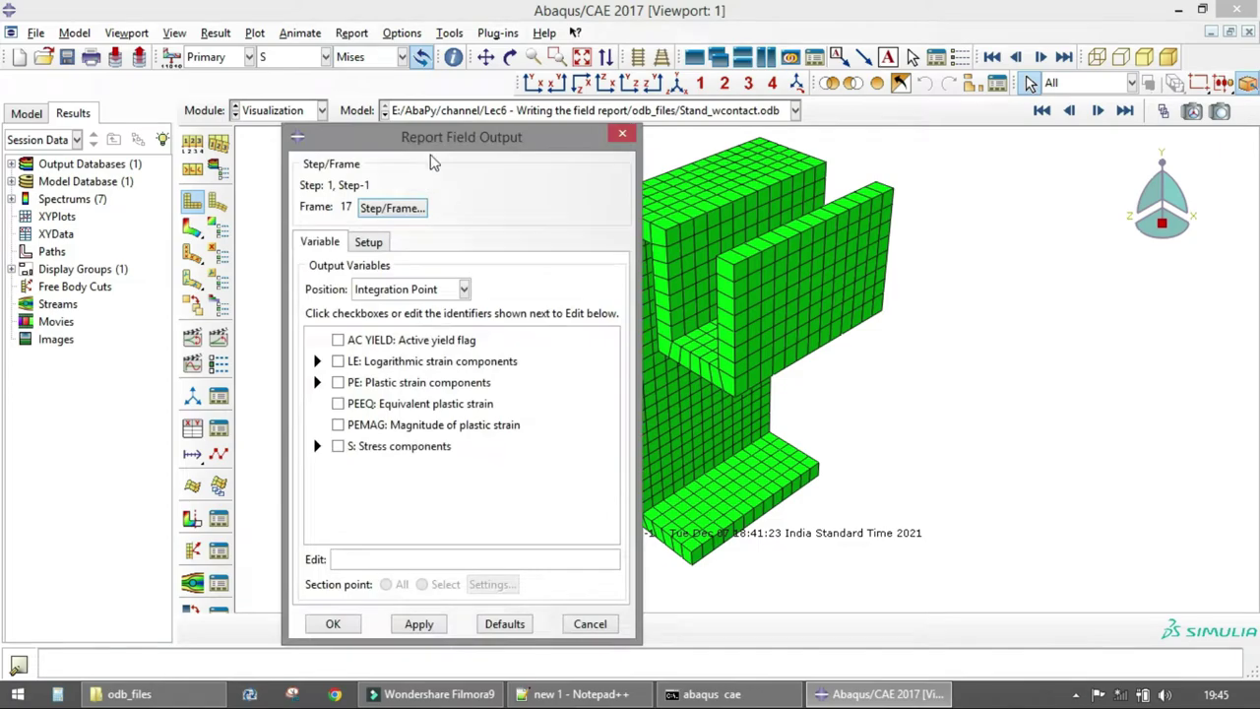
Review the Setup tab, then set the report Position to Unique Nodal
left_click_drag(439, 148, 409, 116)
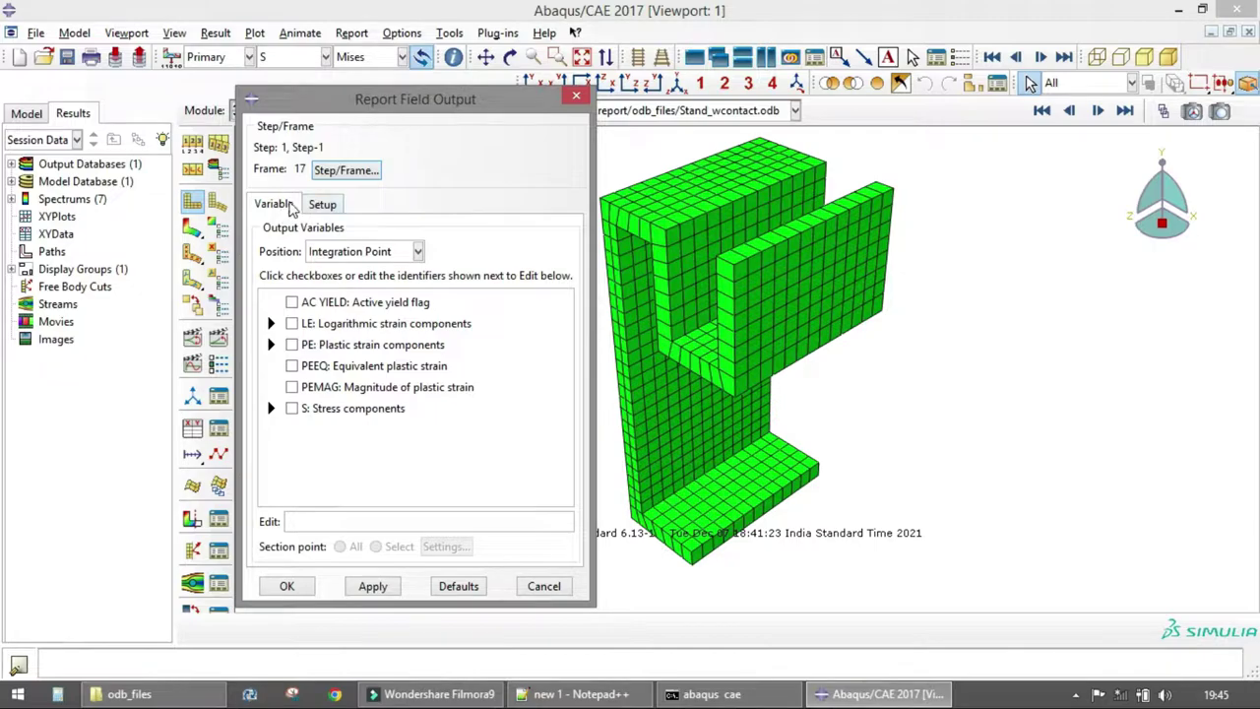
left_click(322, 203)
left_click(273, 203)
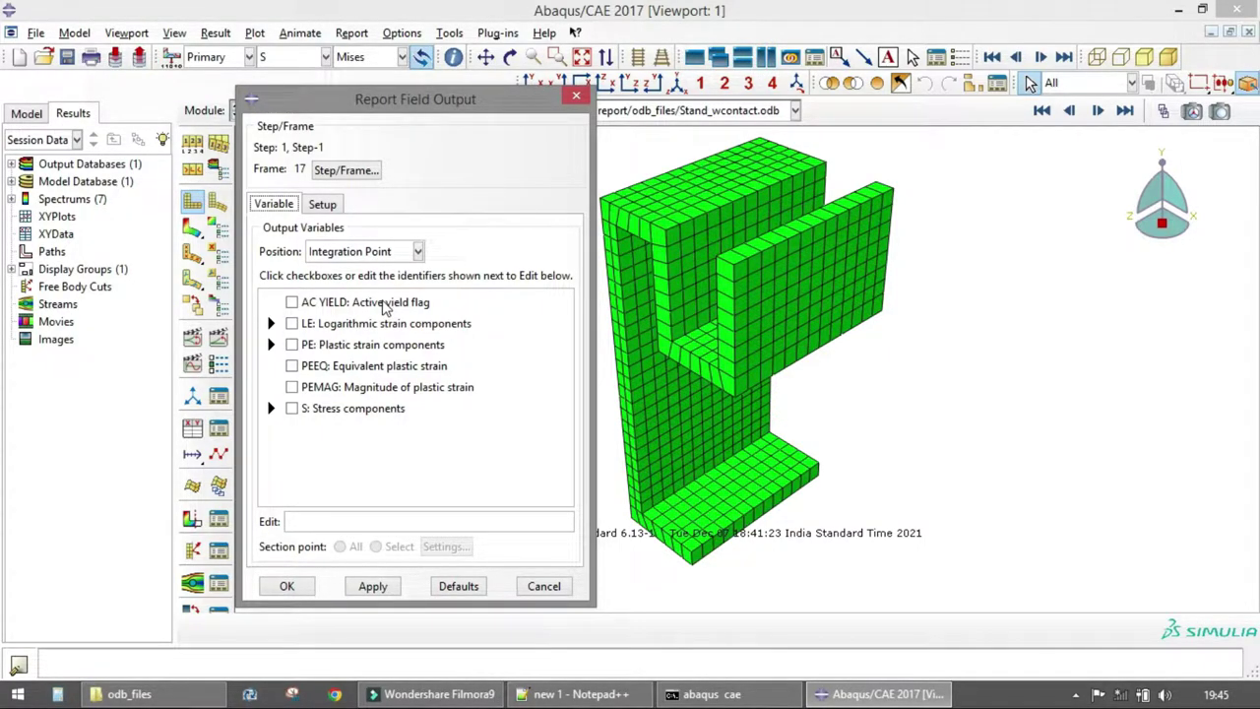
left_click(370, 252)
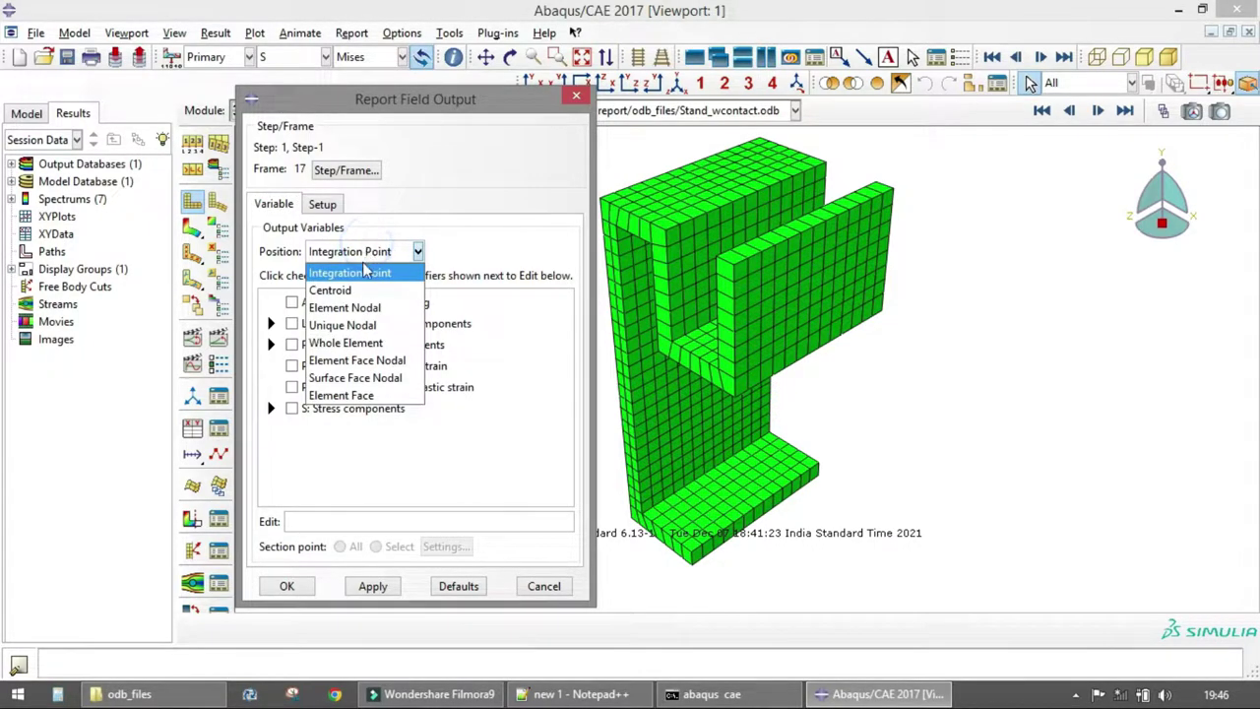
left_click(356, 326)
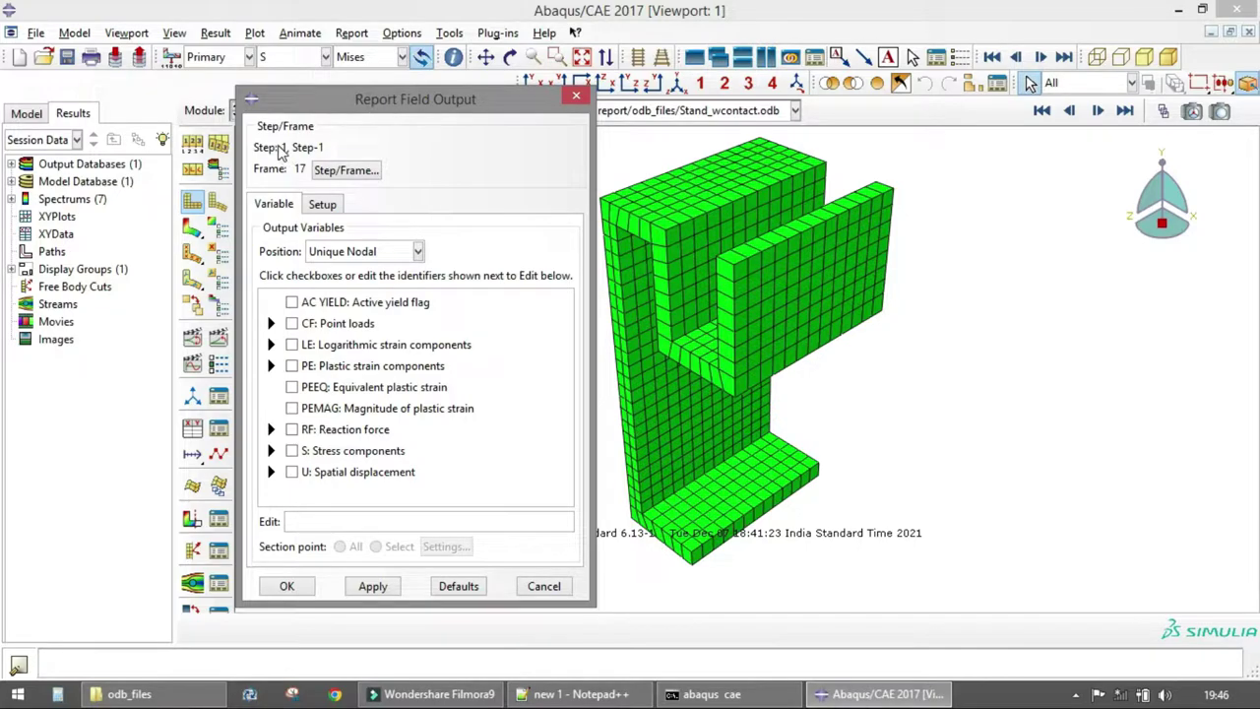
left_click_drag(341, 106, 378, 108)
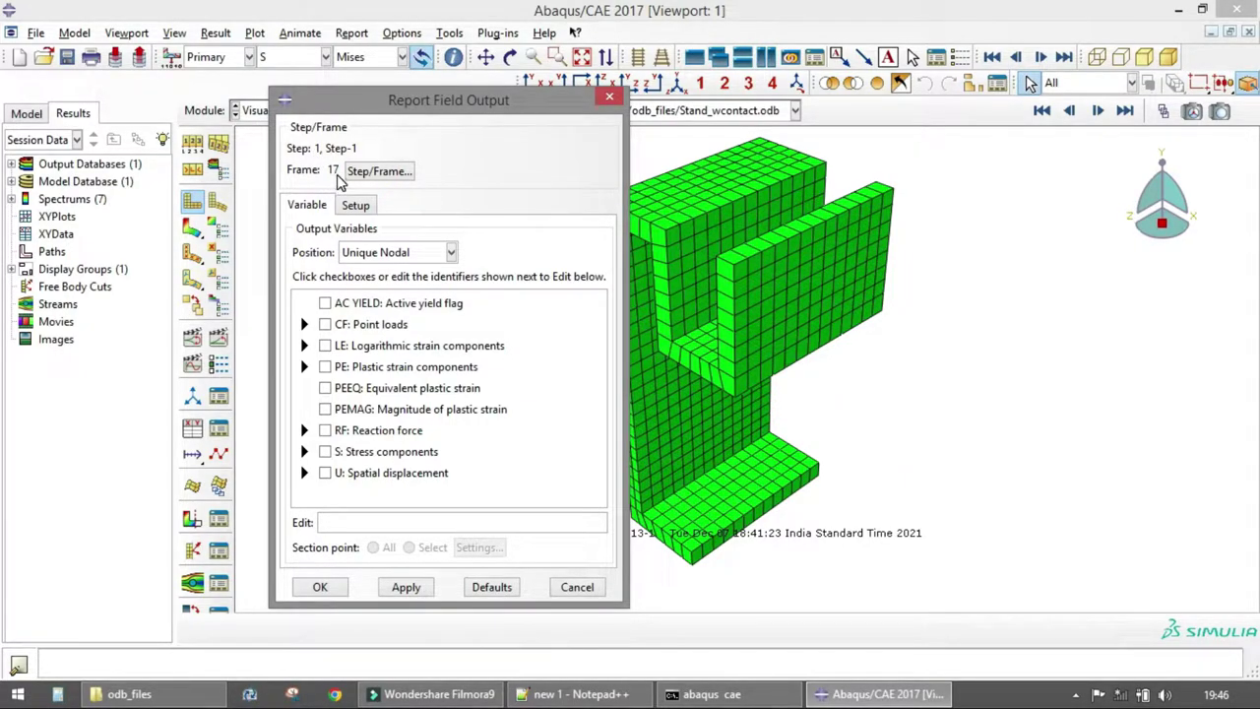
Confirm frame 17 is reported and keep Unique Nodal as the position
left_click(372, 175)
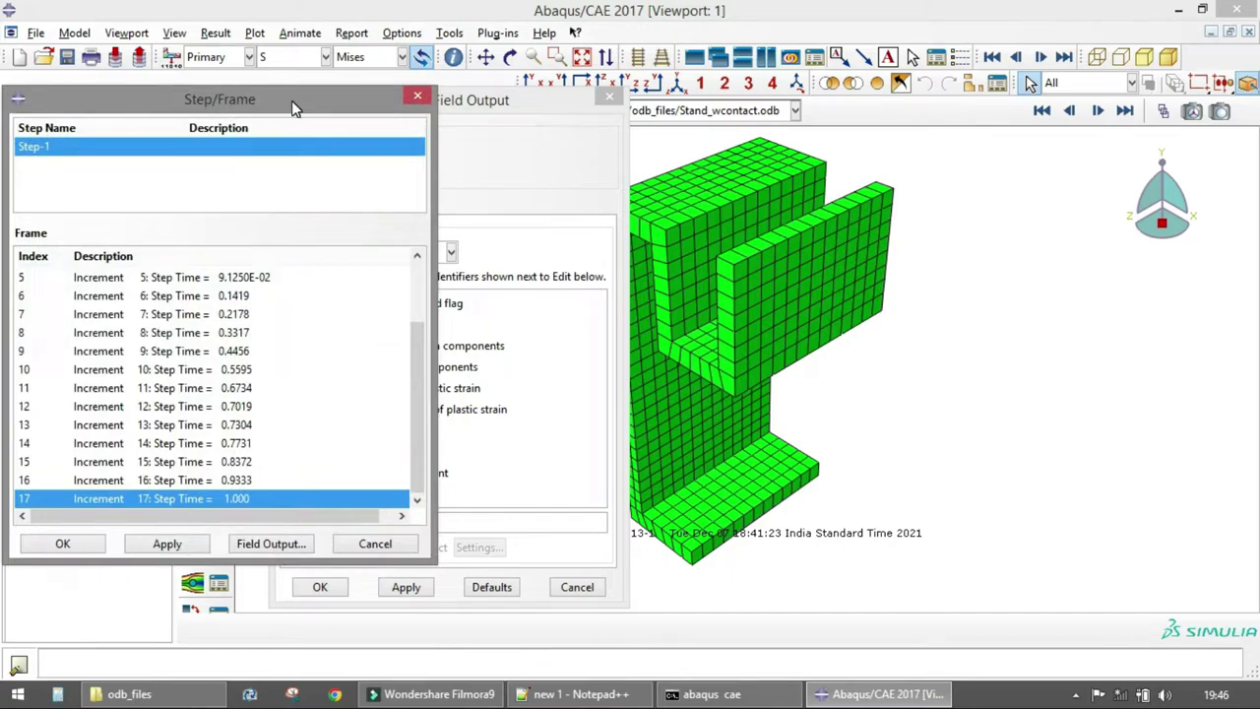
scroll(594, 403, "up", 2)
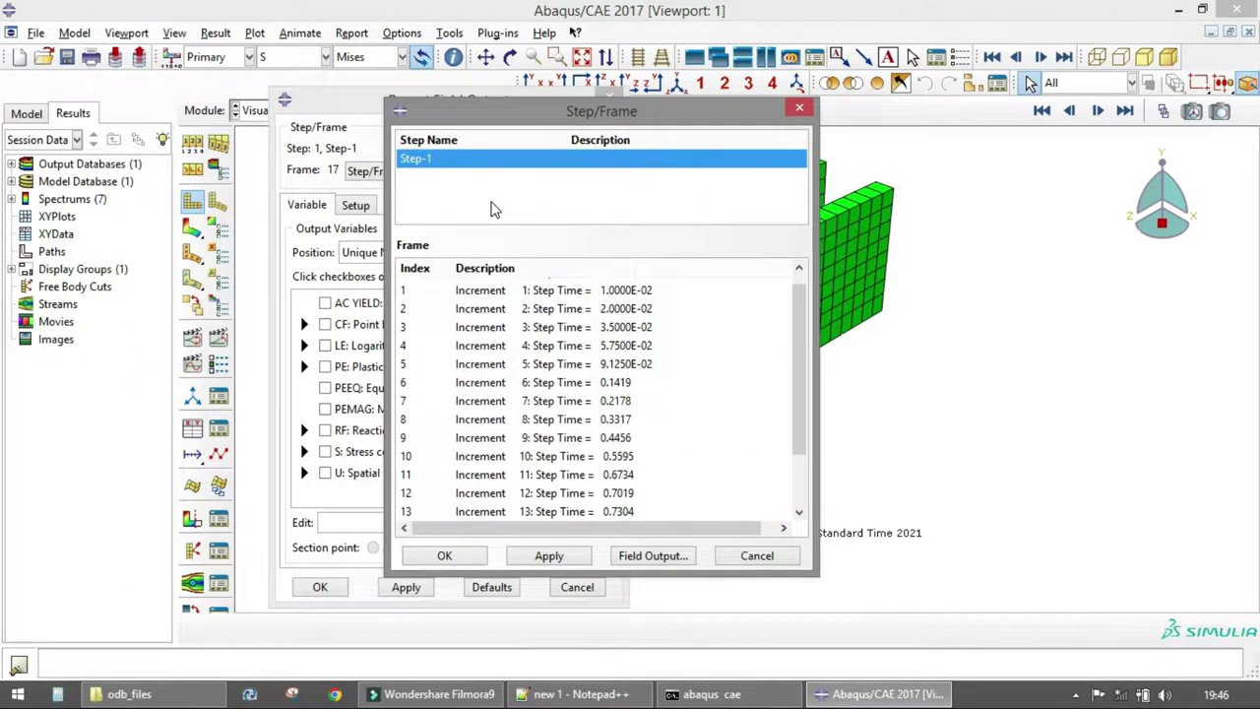
scroll(512, 389, "down", 2)
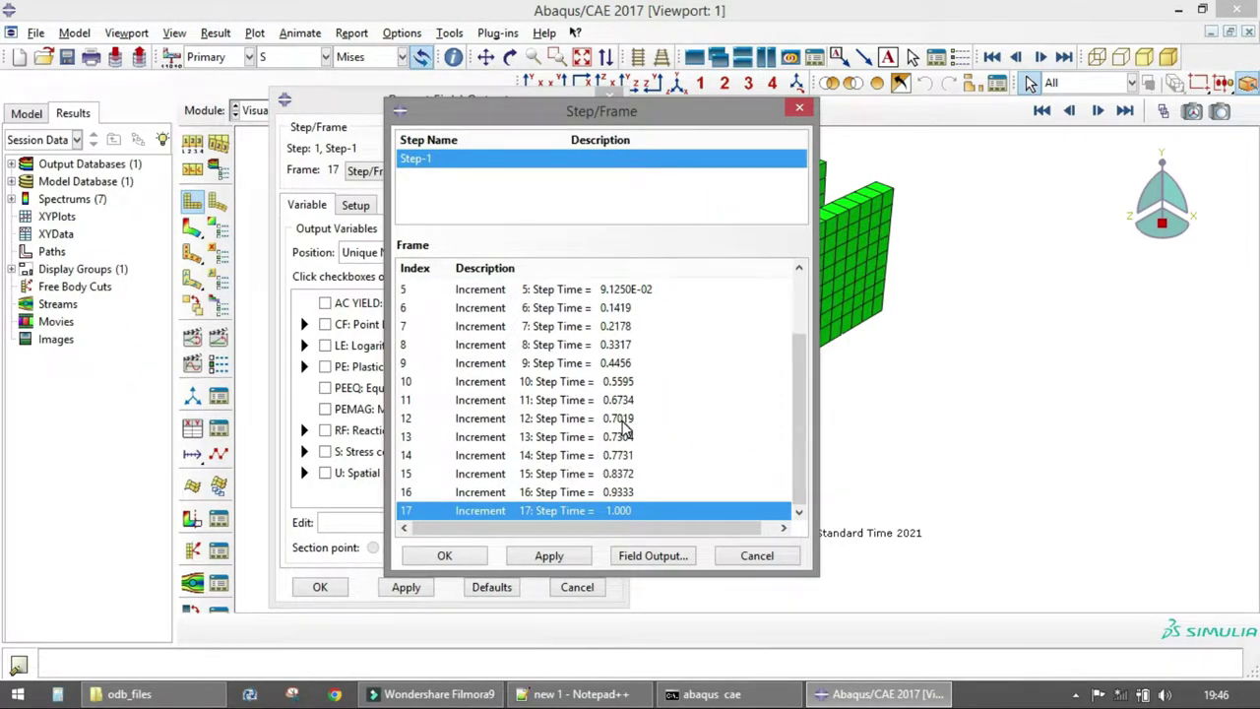
left_click(756, 556)
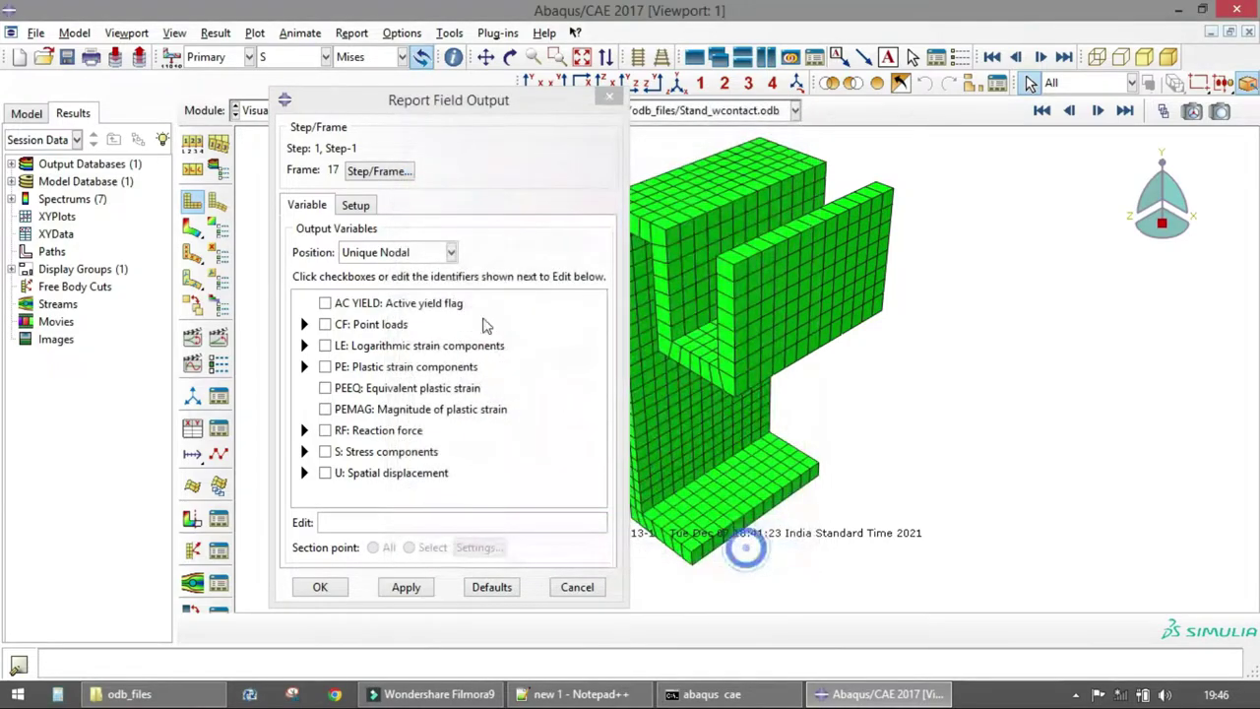
left_click(384, 252)
left_click(389, 252)
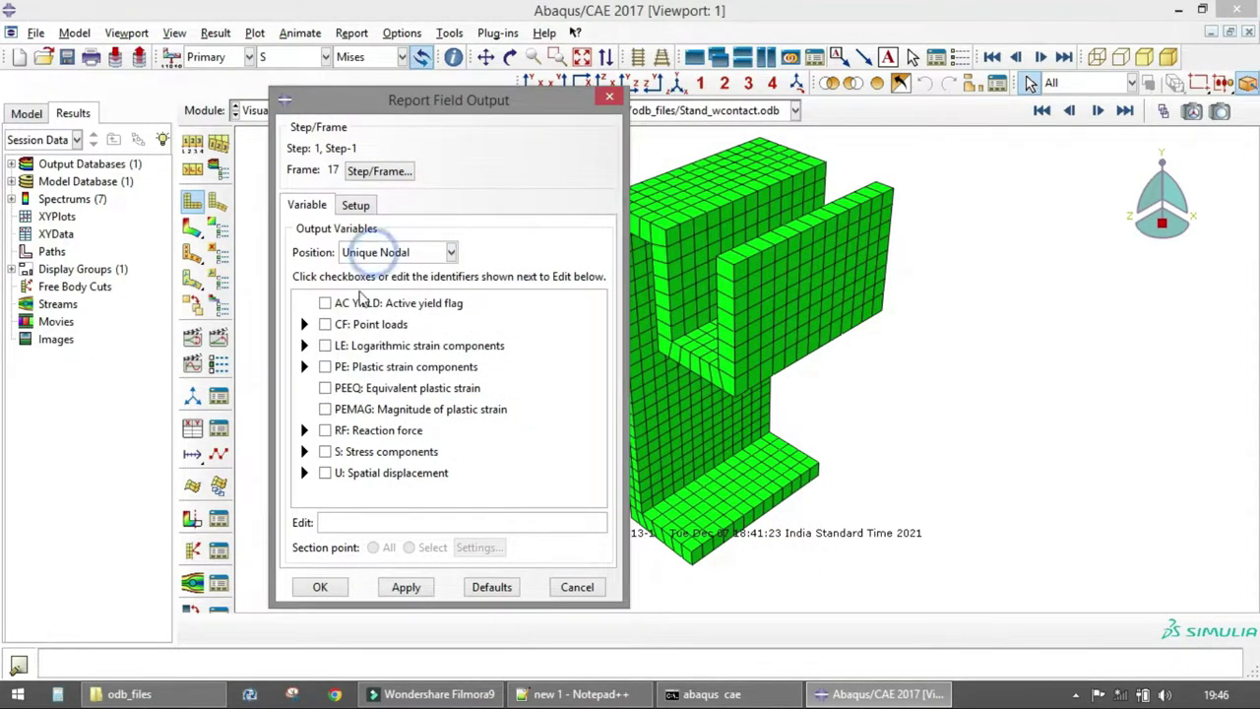
Select stress outputs Mises, S11, S22, S33, S12, S13 and S23
left_click(304, 451)
scroll(365, 433, "down", 3)
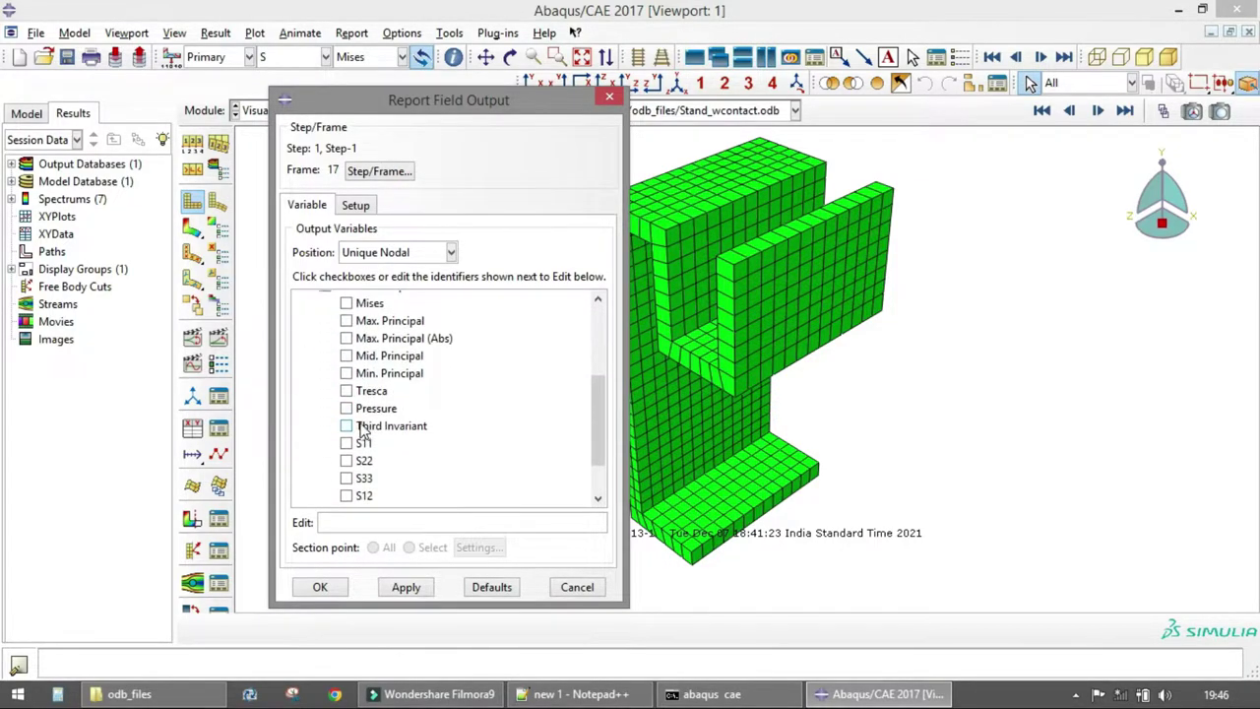
left_click(369, 307)
scroll(383, 407, "down", 3)
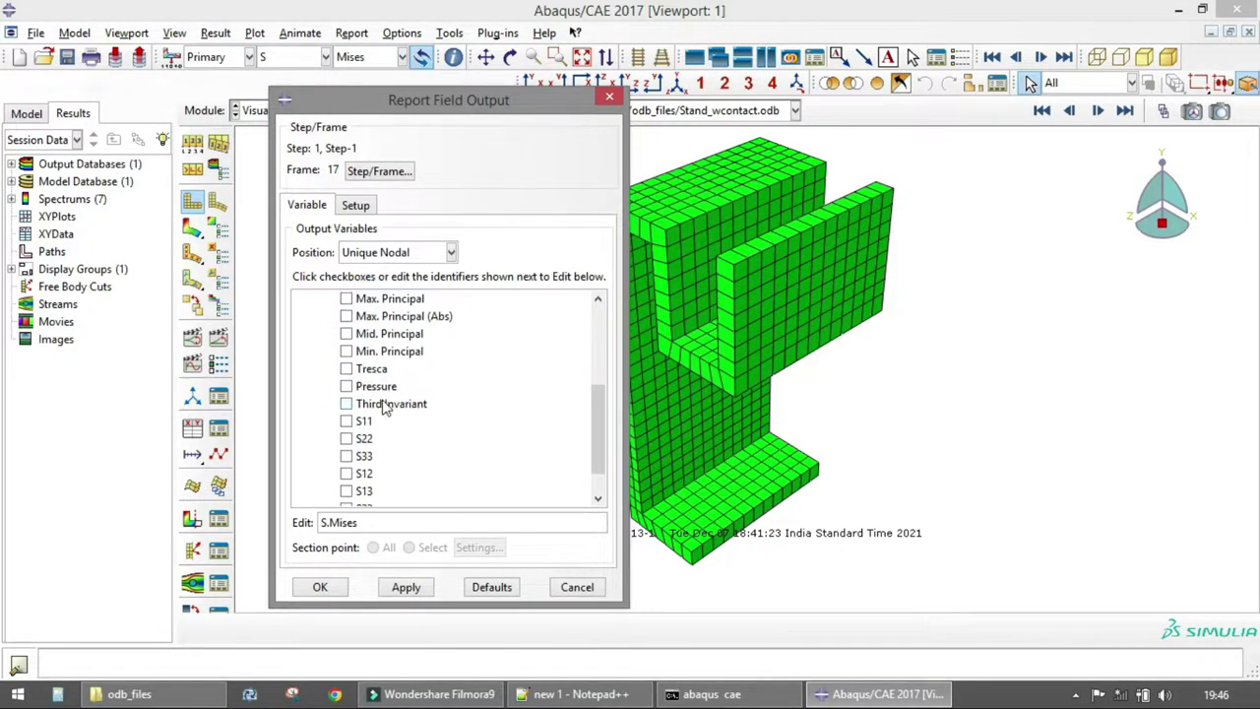
left_click(371, 386)
left_click(365, 404)
left_click(364, 422)
left_click(364, 440)
left_click(365, 458)
left_click(364, 476)
scroll(396, 430, "up", 6)
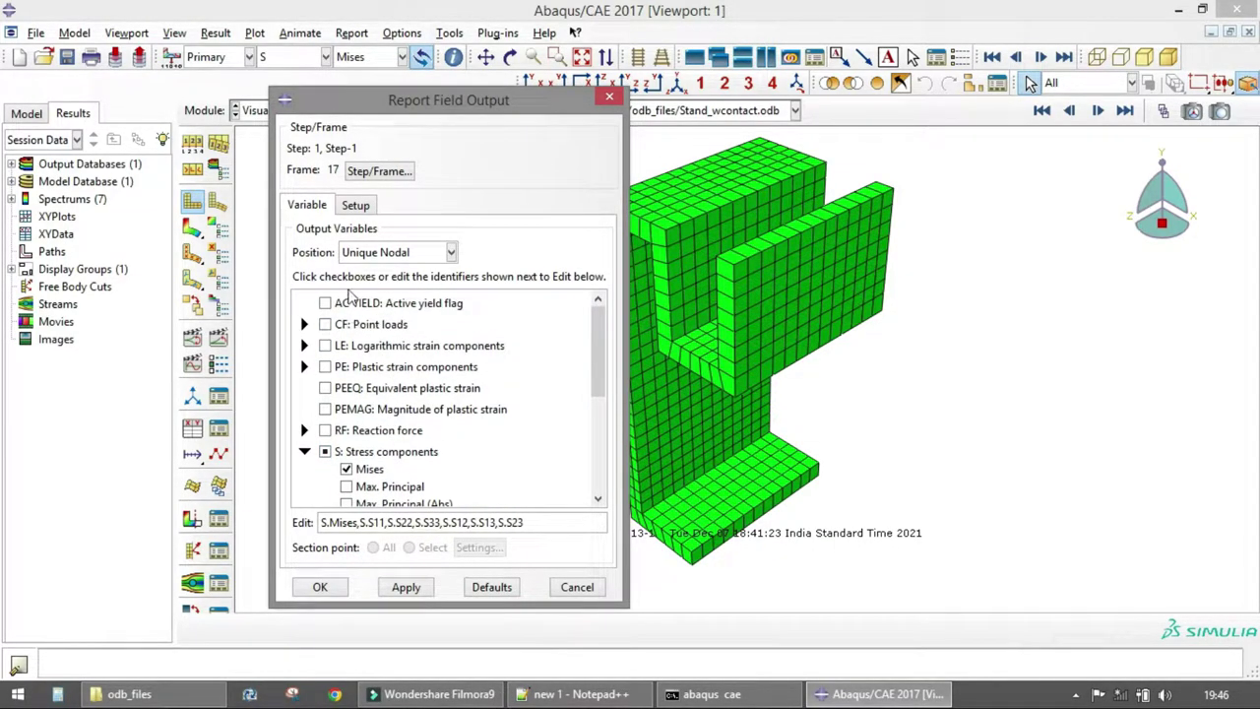
Reconfirm Unique Nodal position and view the abaqus.rpt file settings
left_click(382, 253)
left_click(383, 253)
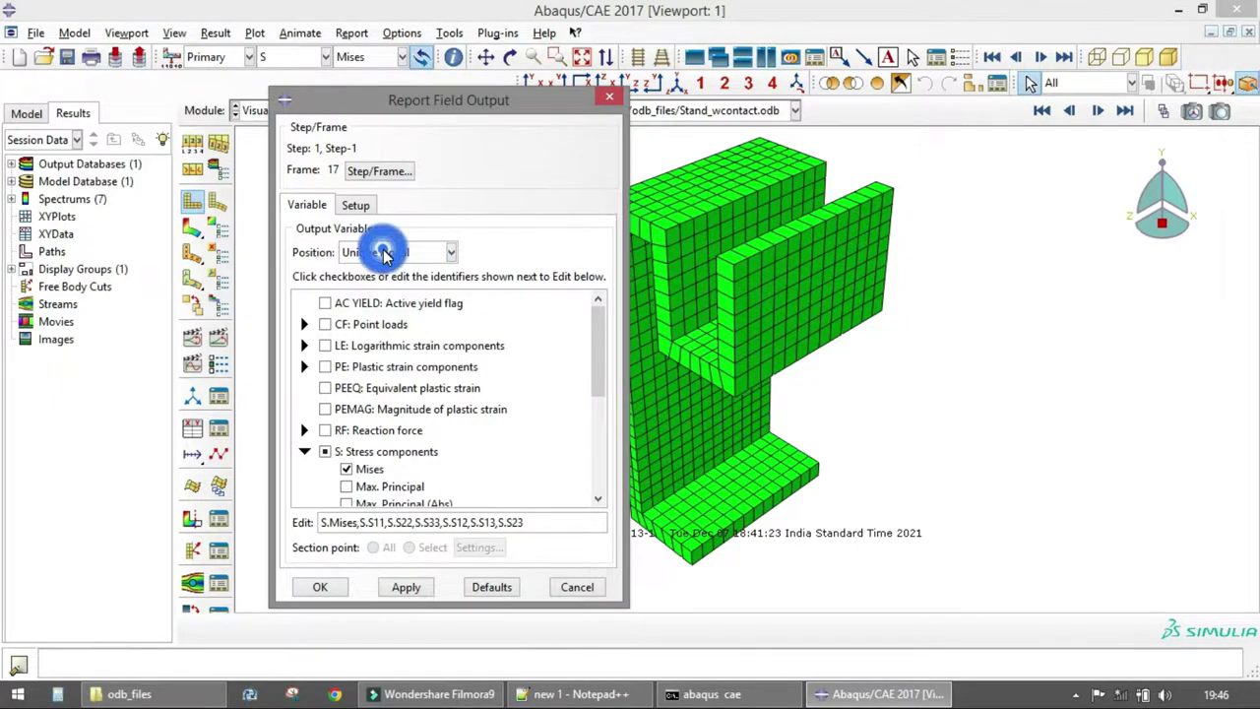
left_click(383, 253)
left_click(371, 329)
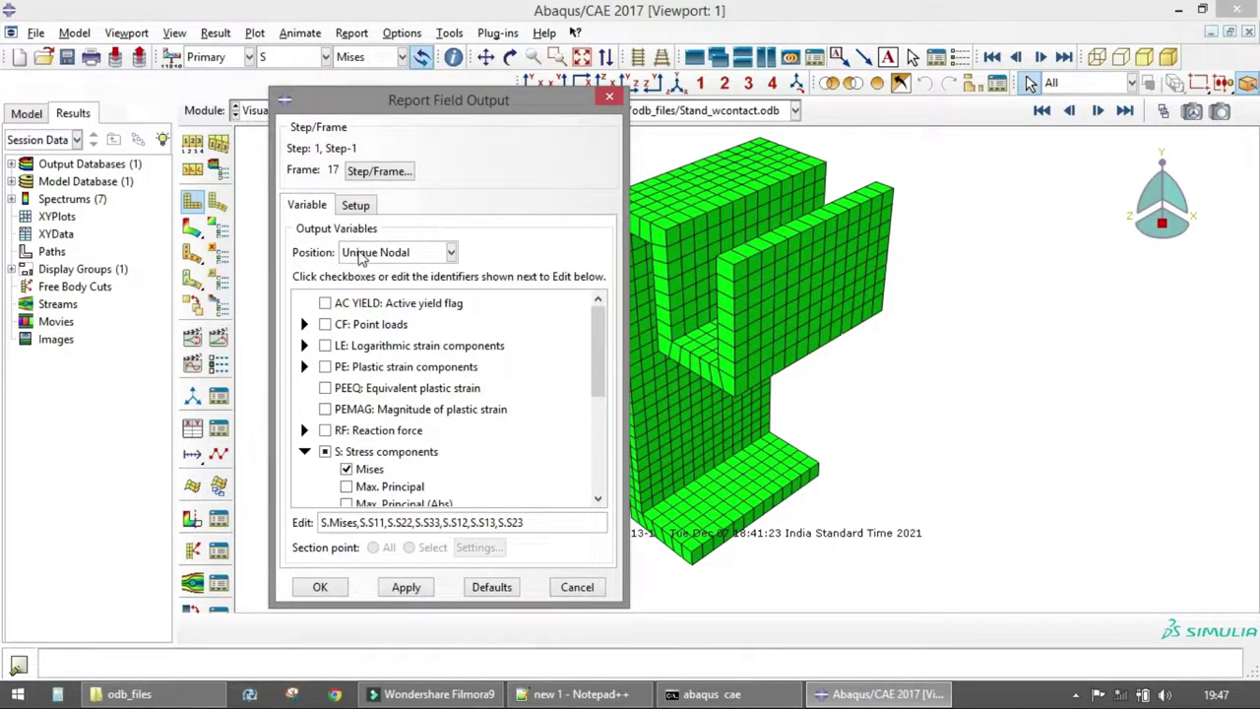
left_click(356, 206)
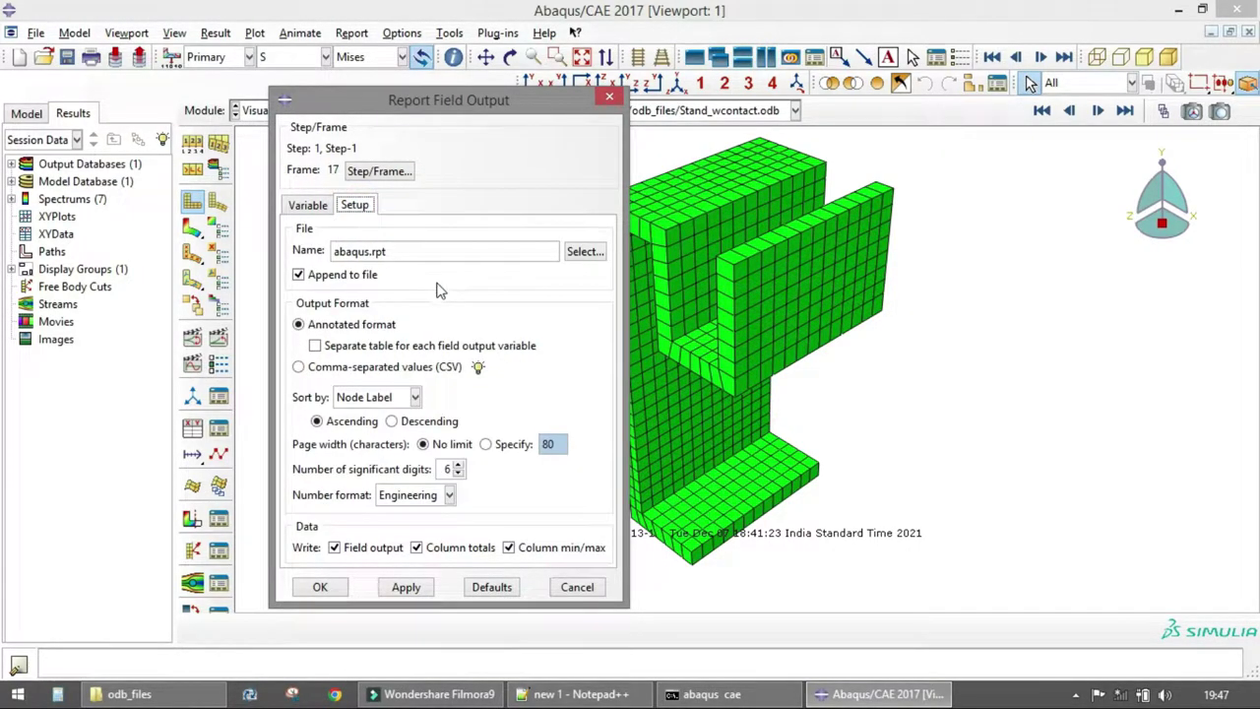
triple_click(400, 251)
left_click(403, 250)
double_click(398, 250)
left_click(399, 250)
left_click_drag(408, 254, 328, 258)
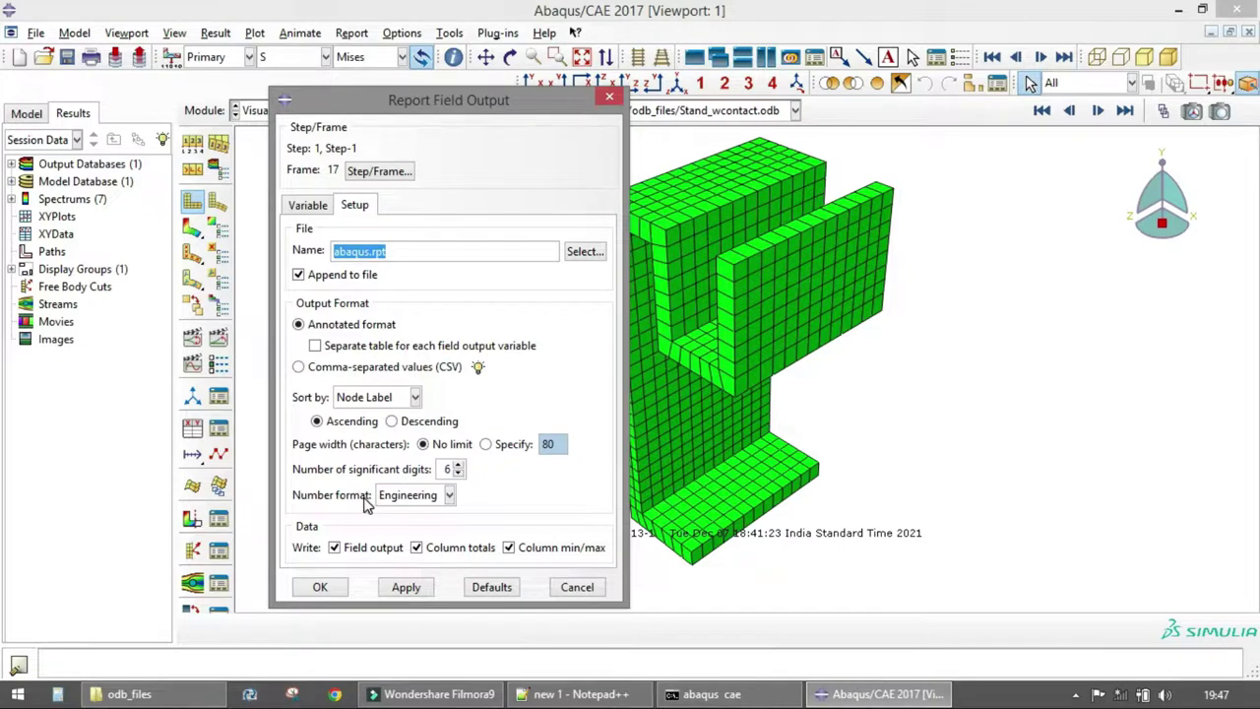
left_click(407, 499)
left_click(408, 496)
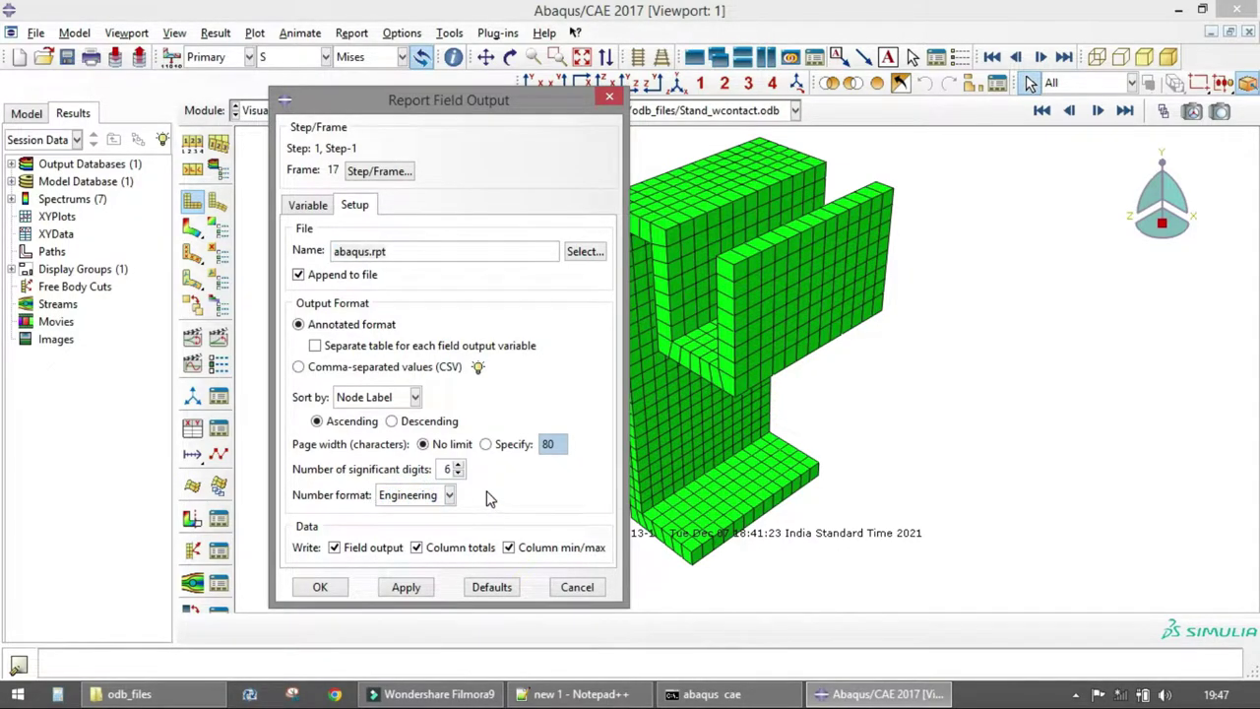
left_click(386, 251)
double_click(299, 276)
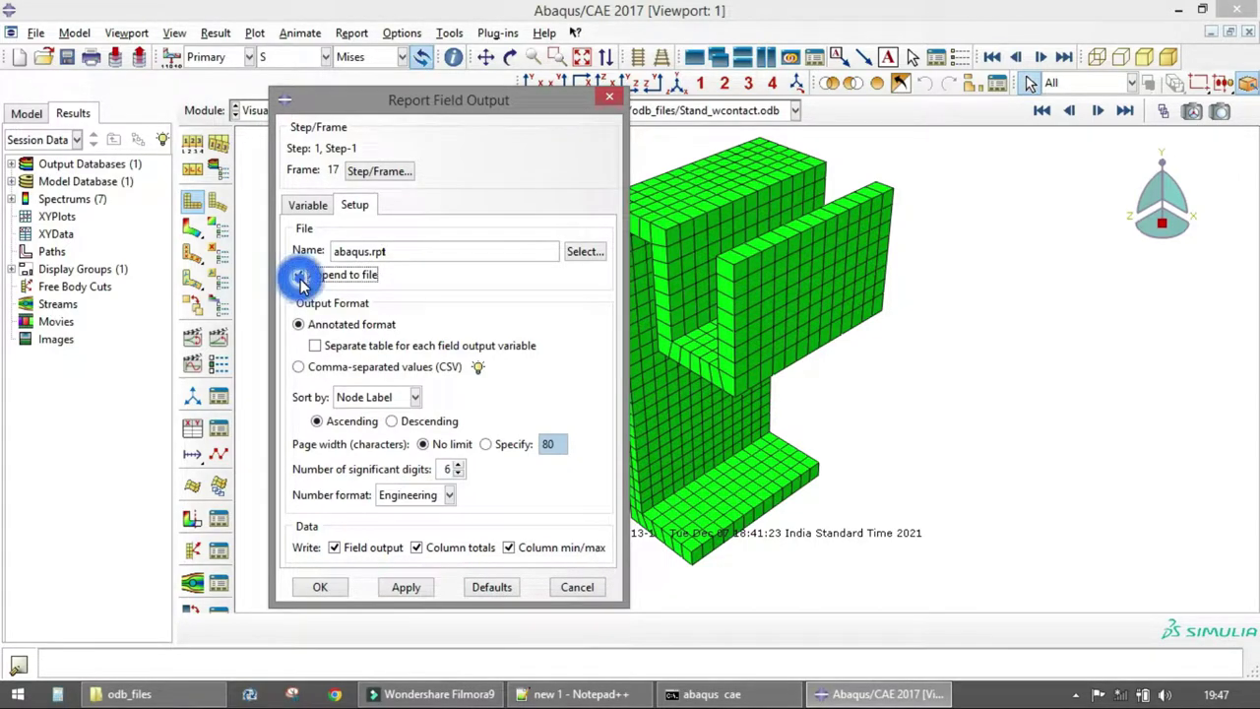
double_click(404, 253)
left_click(414, 249)
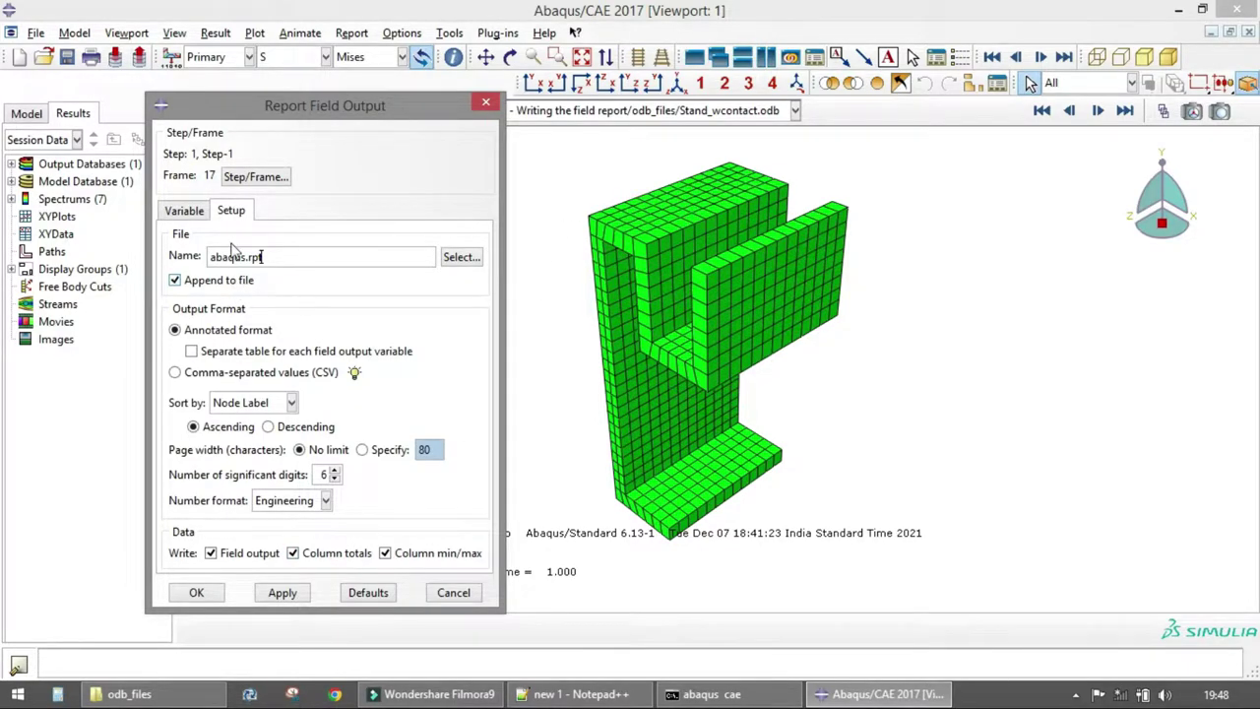
Return to the output variables, move the dialog aside, and box-pick the whole model's nodes
left_click(184, 209)
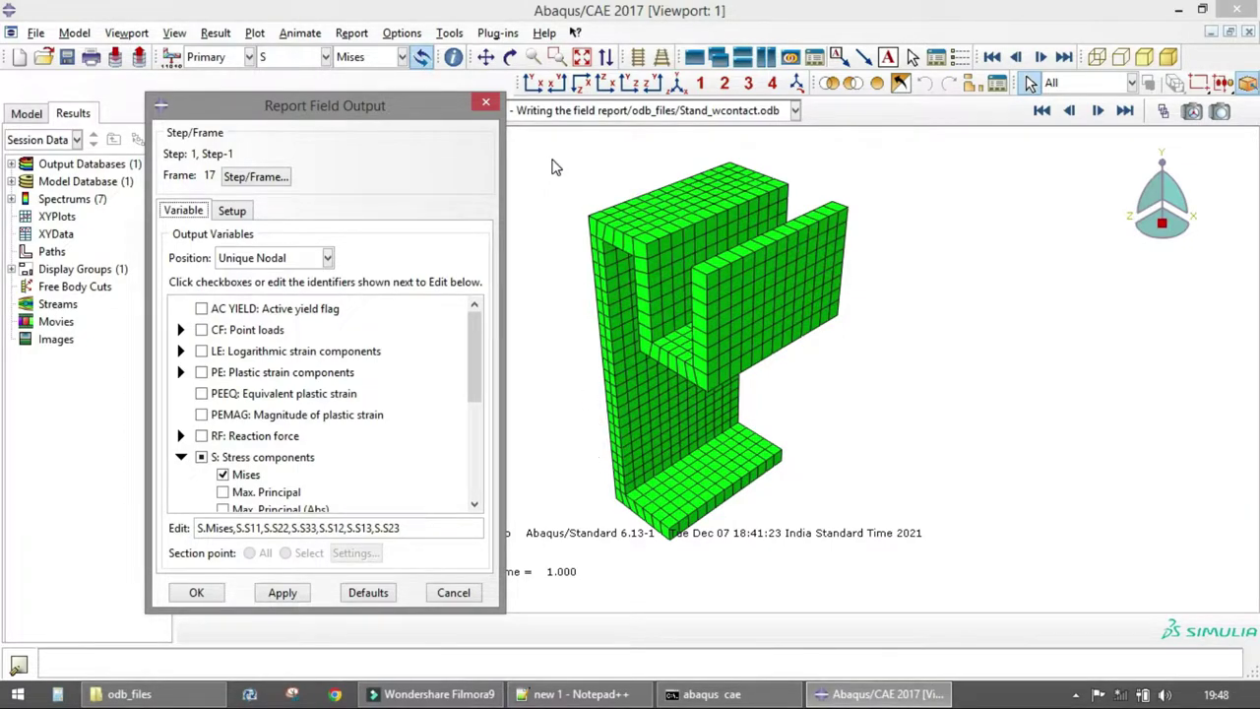
left_click_drag(394, 116, 1115, 82)
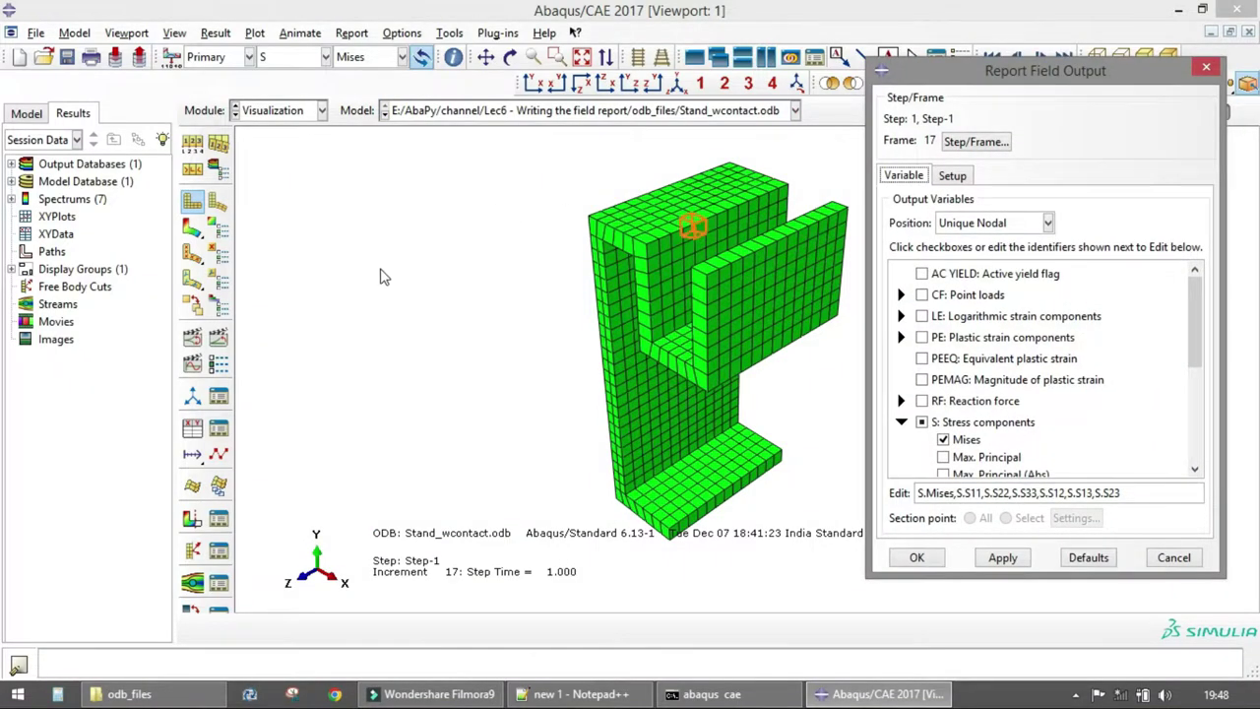
scroll(382, 278, "down", 2)
left_click_drag(490, 159, 785, 503)
middle_click(776, 459)
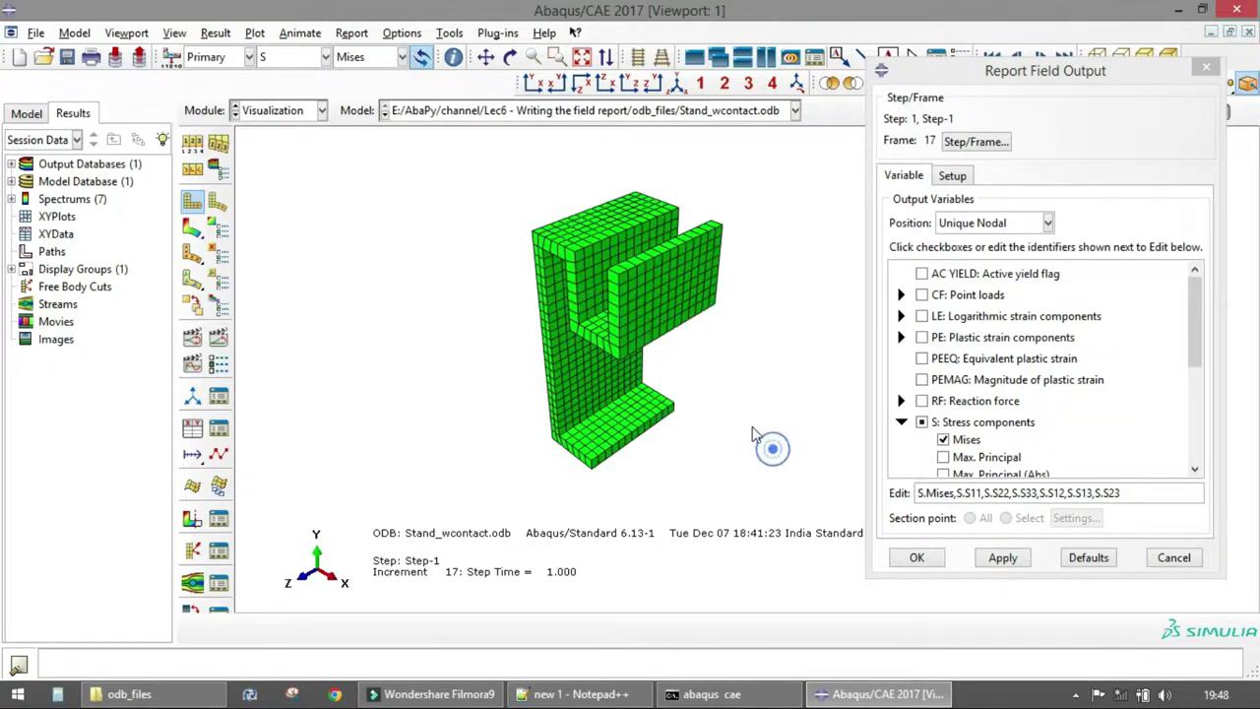
left_click_drag(697, 360, 701, 355, "ctrl+alt")
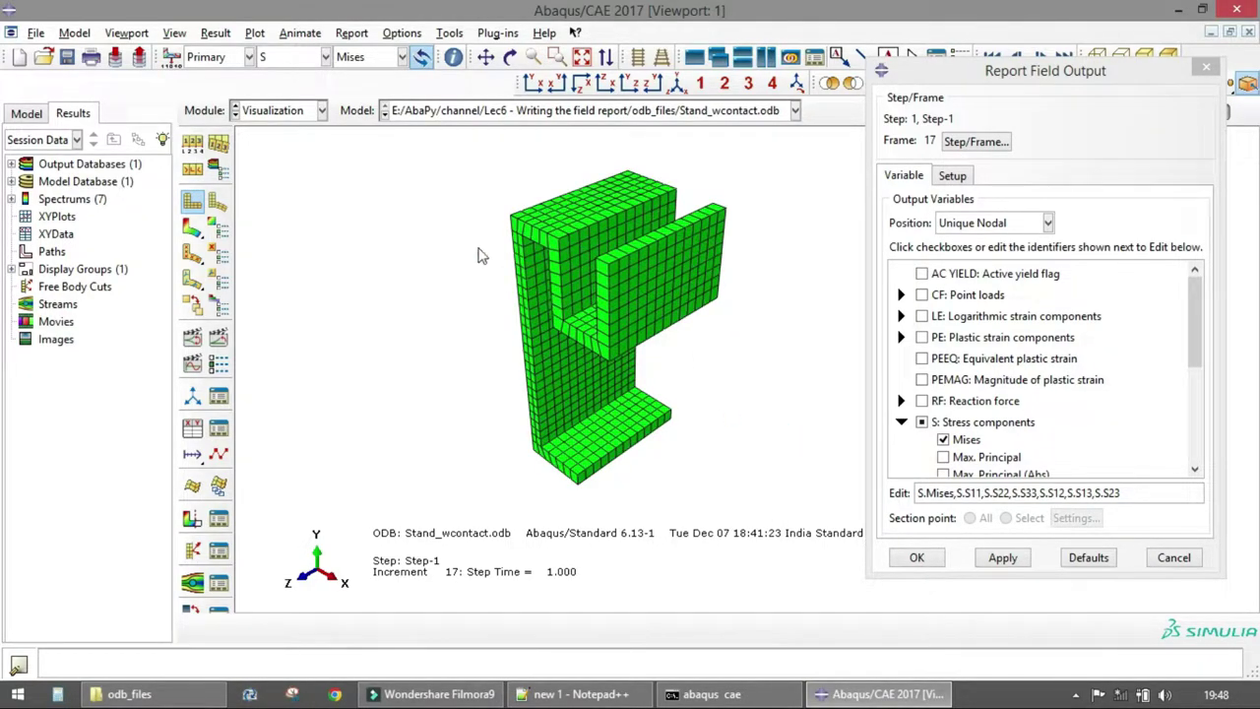
left_click_drag(442, 150, 772, 498)
Append the whole-model report to abaqus.rpt and inspect the Mises stress contour
left_click(773, 472)
left_click_drag(635, 197, 554, 215, "ctrl+alt")
scroll(551, 208, "up", 5)
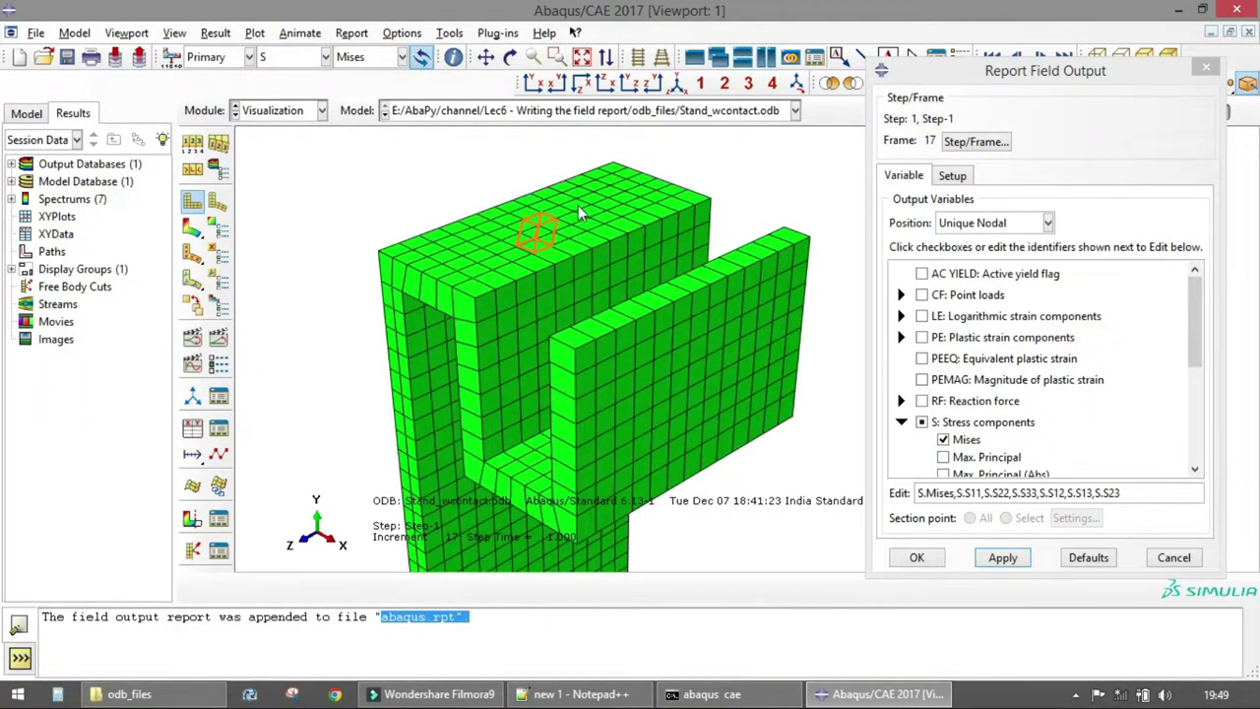
mouse_move(597, 232)
left_mouse_down("ctrl+alt")
mouse_move(697, 213)
mouse_move(581, 332)
mouse_move(635, 338)
mouse_move(589, 334)
left_mouse_up("ctrl+alt")
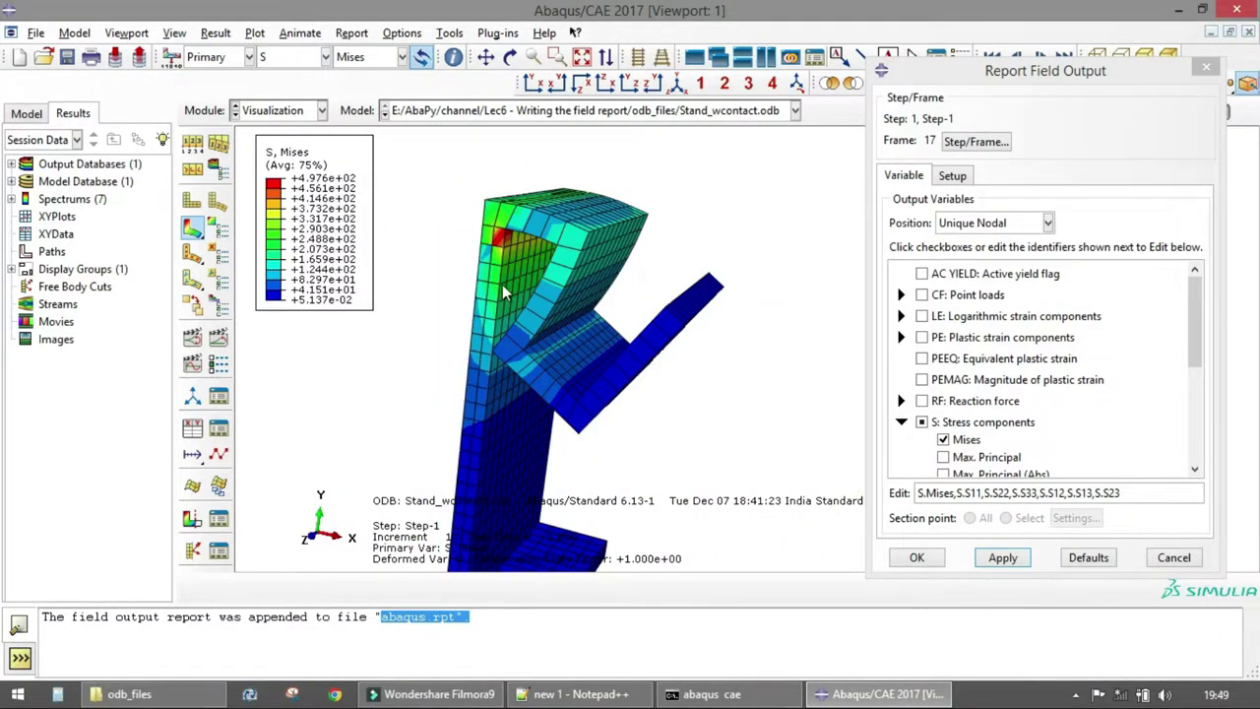
scroll(502, 284, "up", 1)
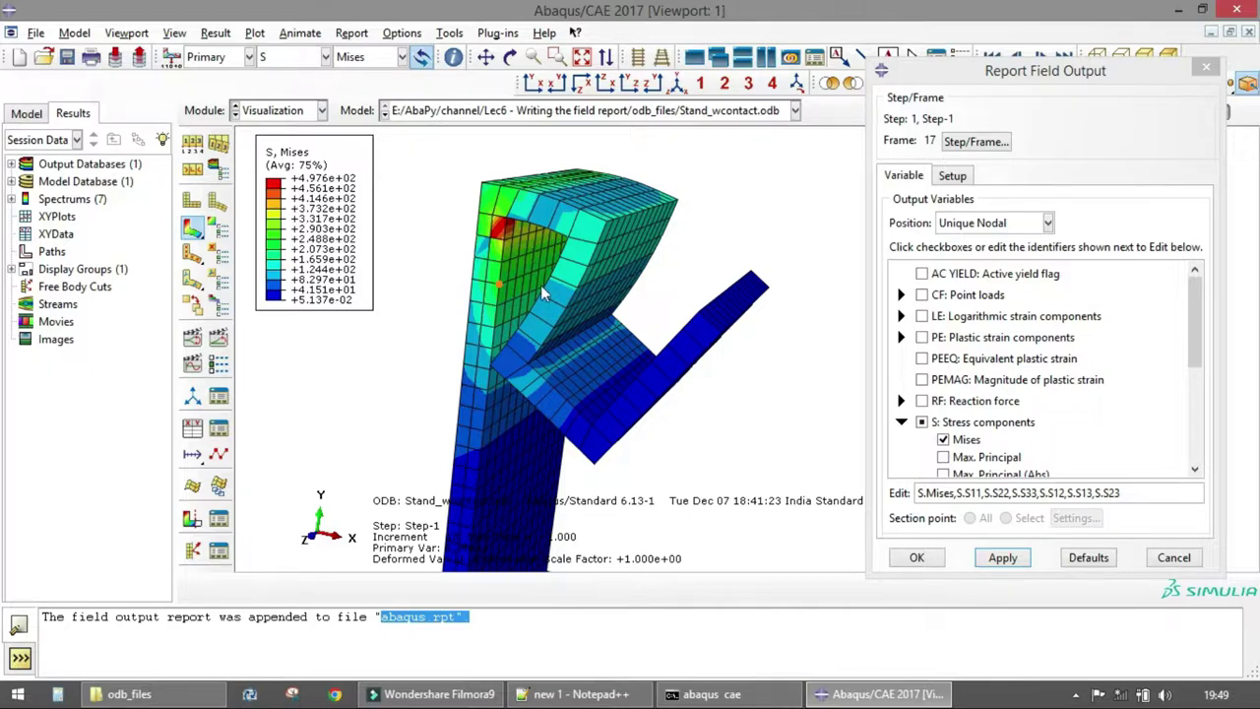
scroll(525, 257, "up", 2)
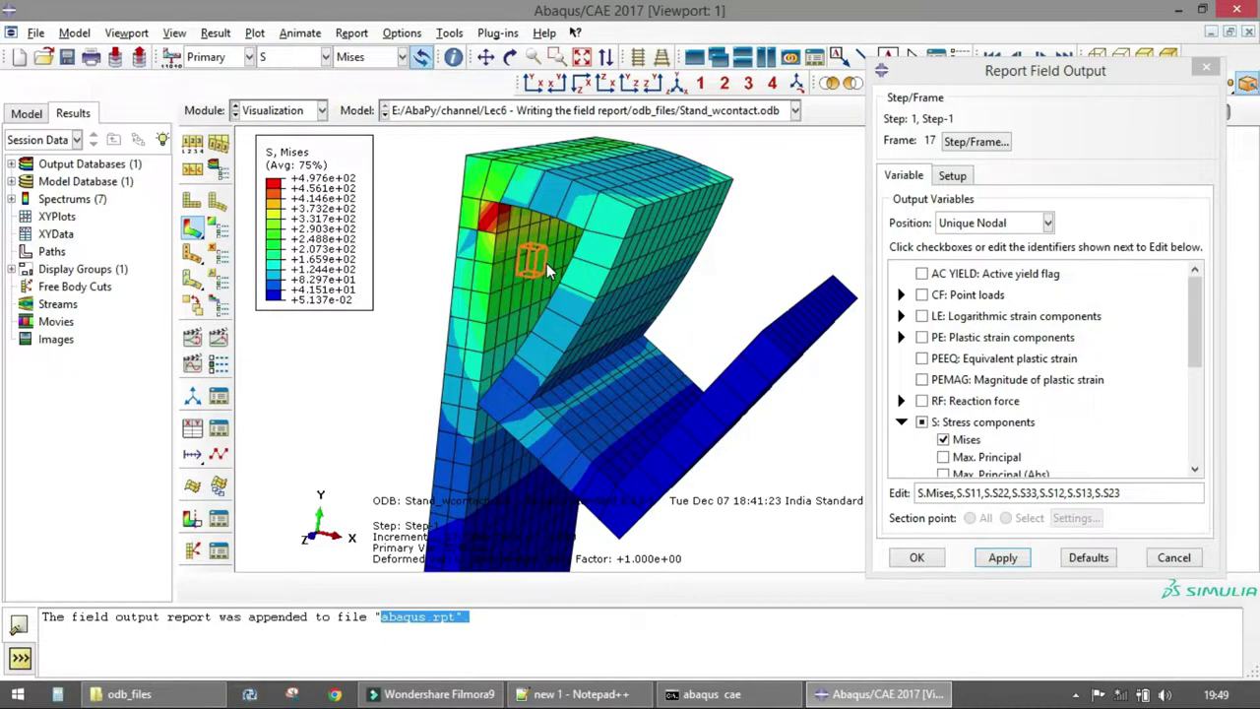
scroll(439, 196, "down", 1)
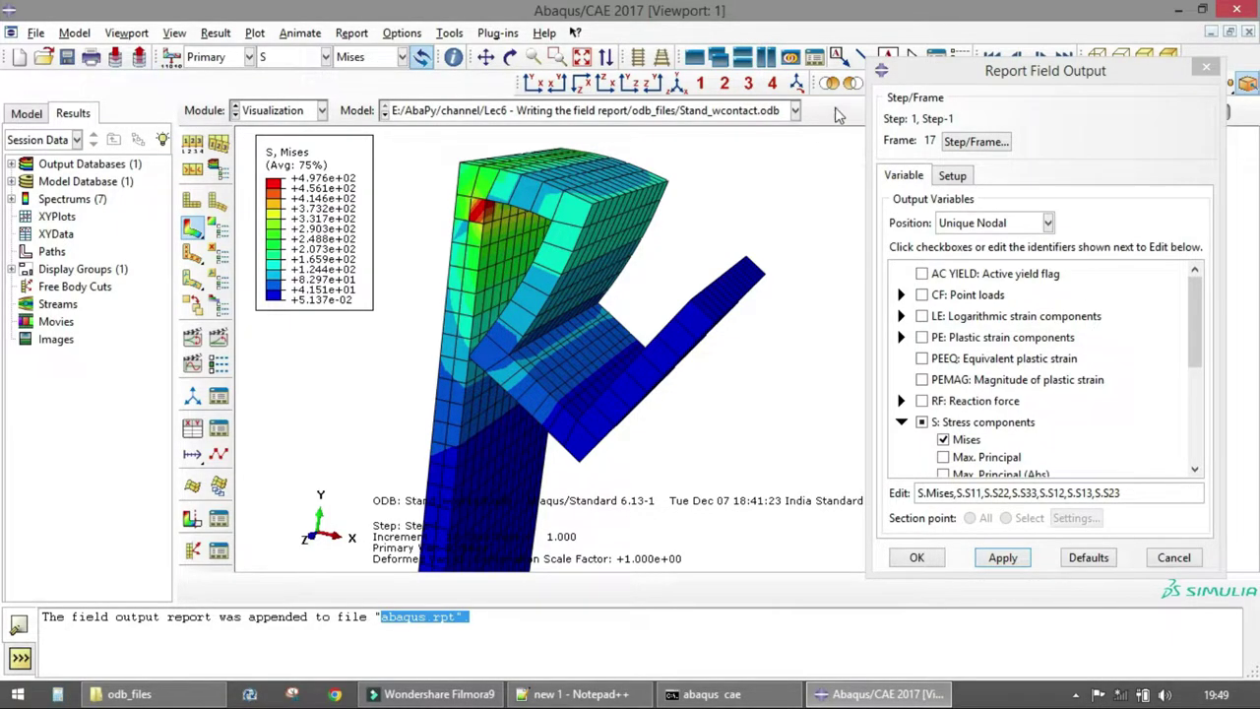
Open the Create Display Group dialog and centre it
left_click_drag(975, 73, 974, 115)
left_click(971, 85)
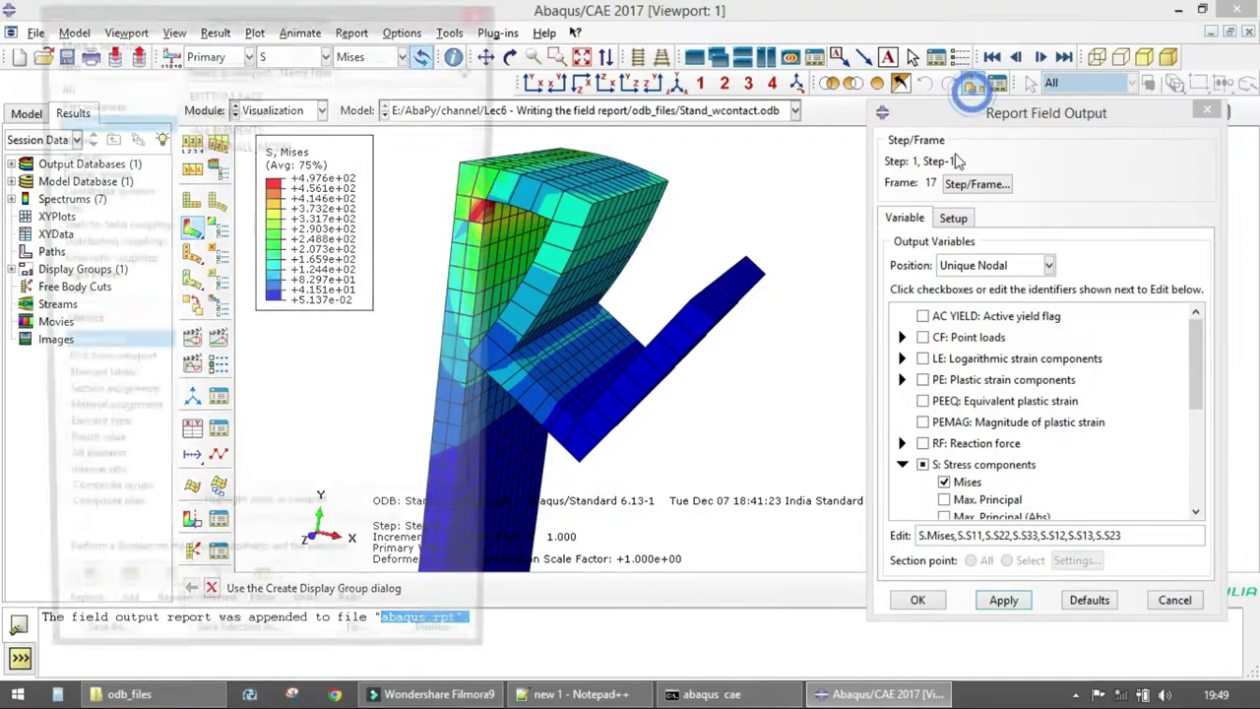
left_click_drag(352, 30, 897, 130)
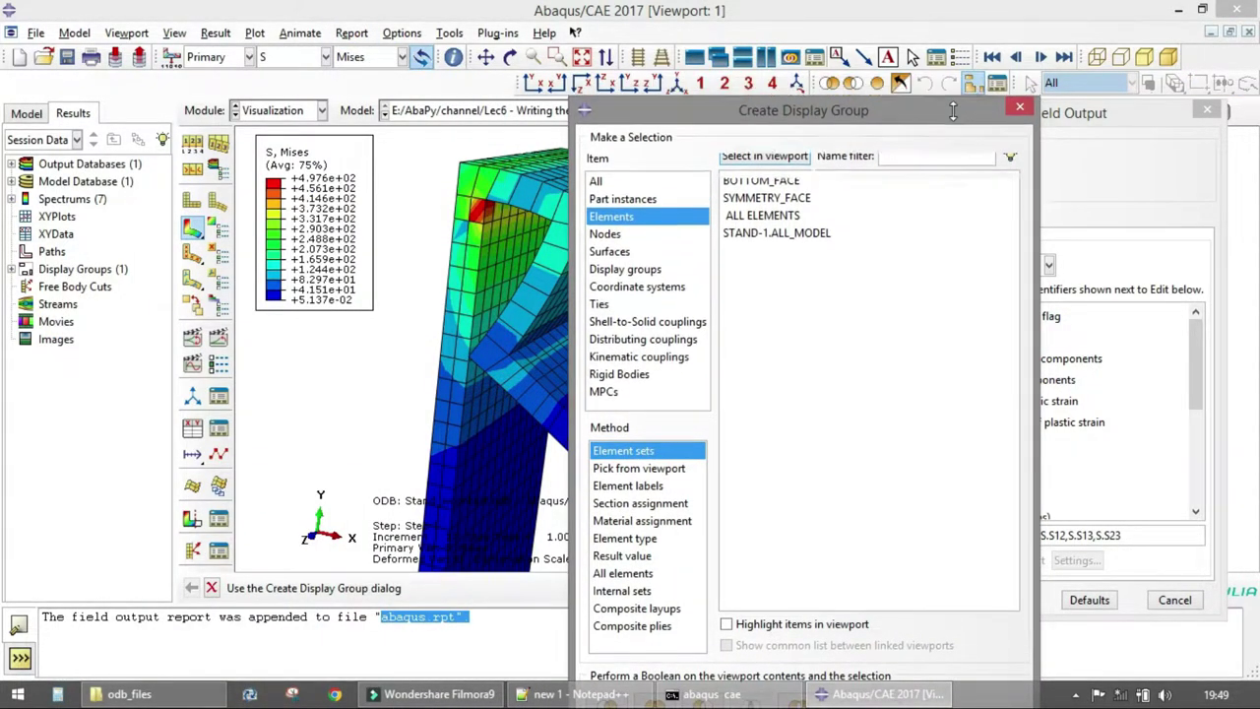
Pick the front-face nodes from the viewport using 'by angle' 20.0
left_click_drag(915, 123, 1029, 58)
left_click(718, 177)
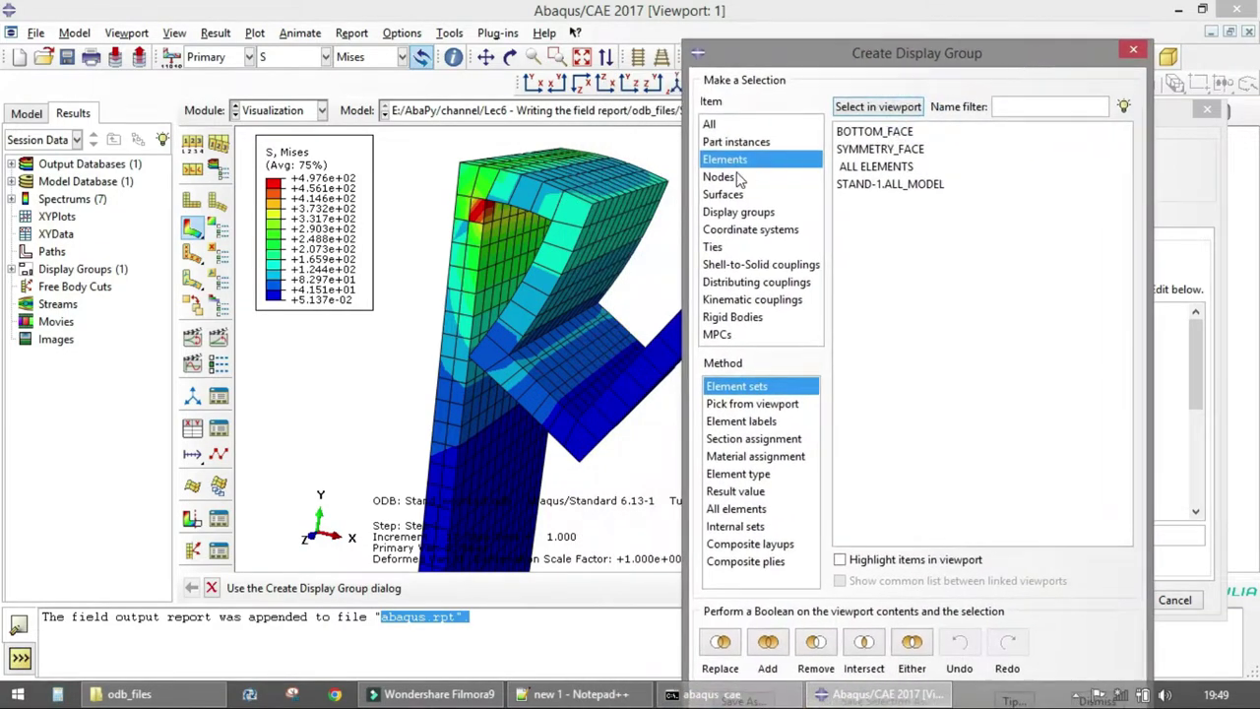
left_click(730, 404)
left_click(458, 588)
left_click(433, 620)
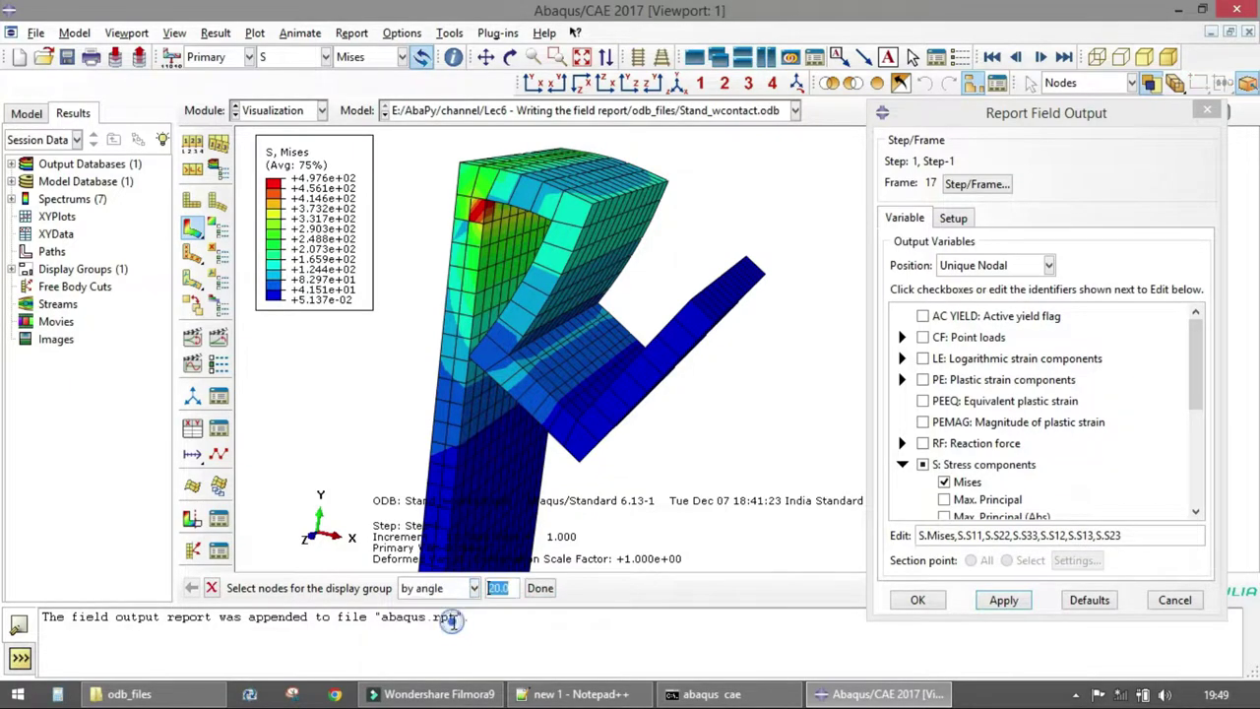
left_click(484, 492)
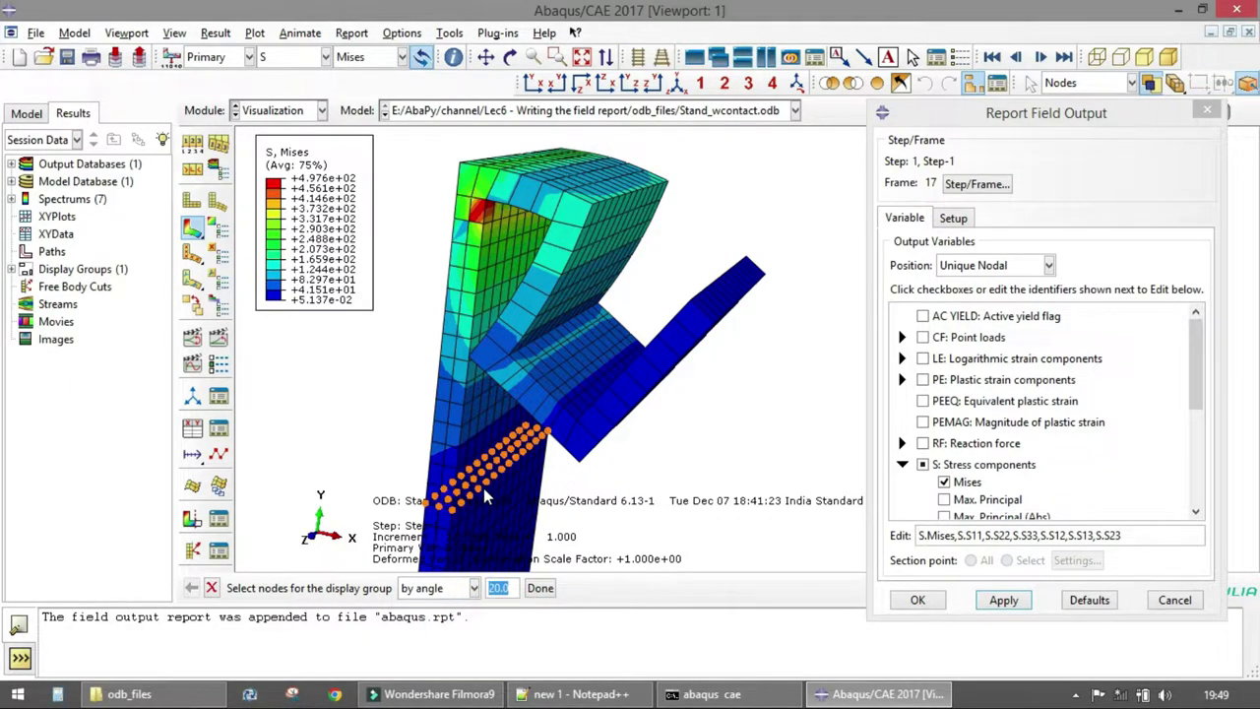
left_click(482, 563)
scroll(433, 335, "up", 5)
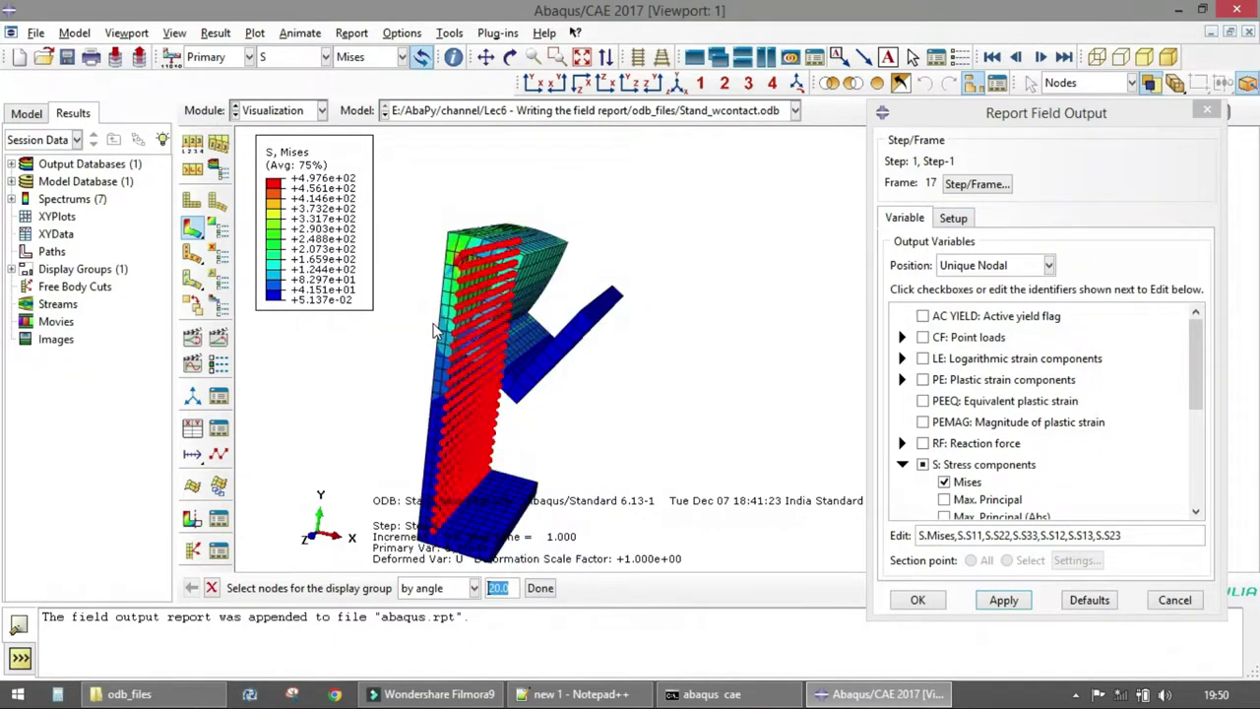
left_click_drag(639, 303, 605, 317, "ctrl+alt")
Replace the display with the 336 picked nodes and close the dialog
left_click(555, 587)
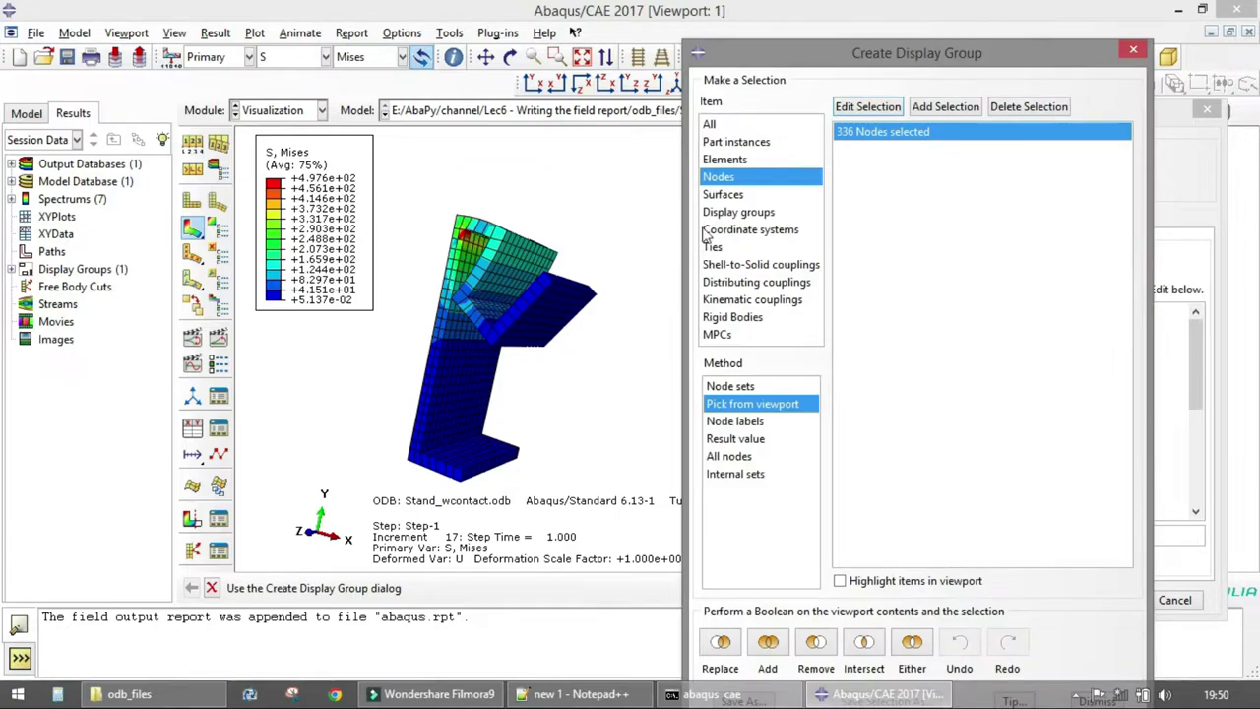
left_click_drag(803, 66, 777, 22)
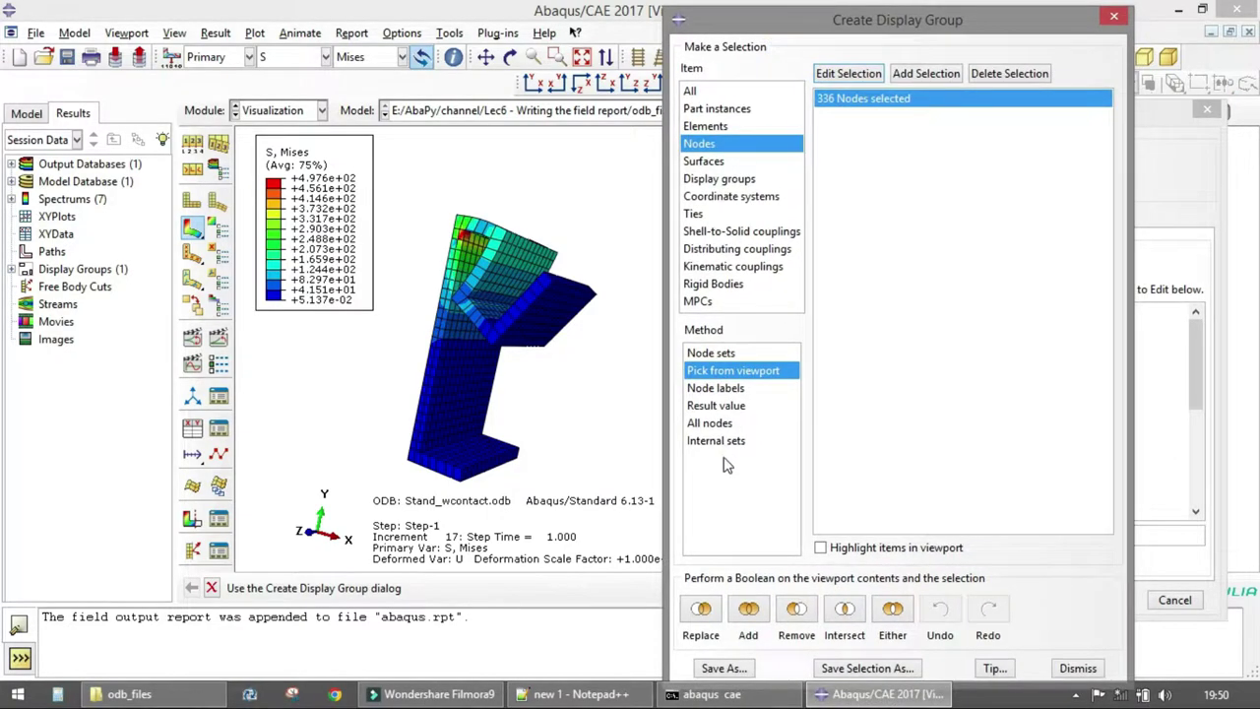
left_click(705, 611)
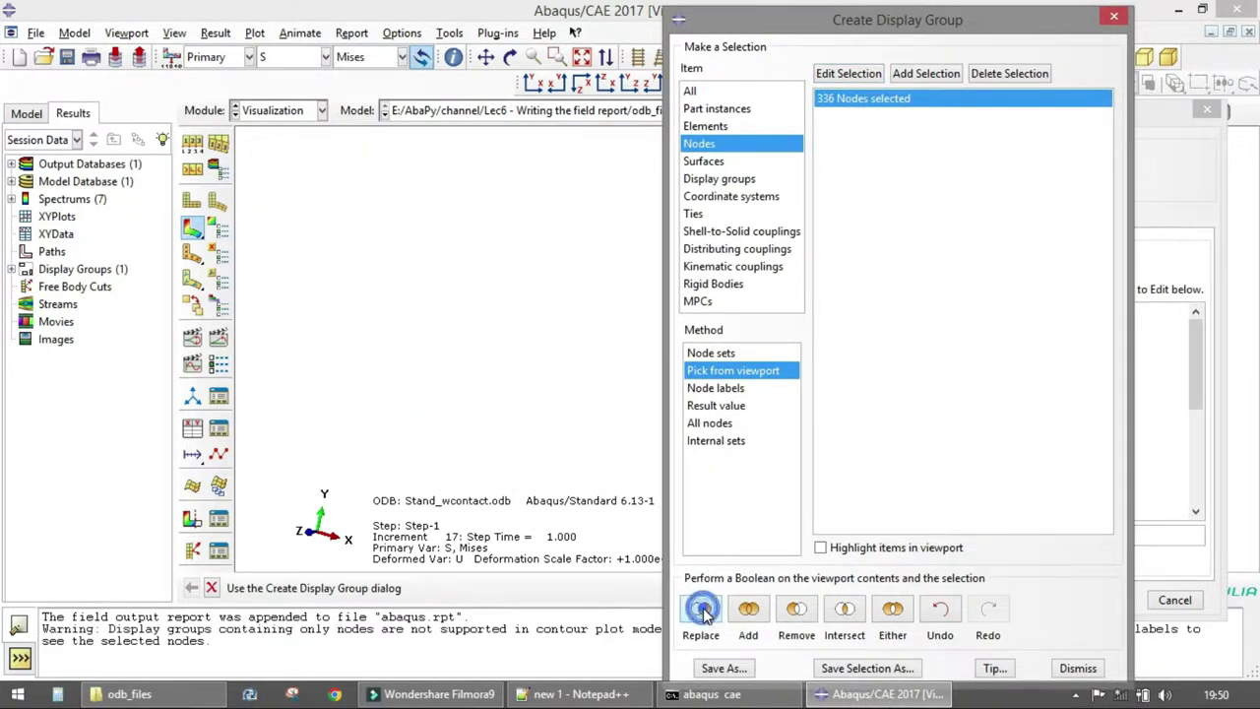
left_click(1077, 667)
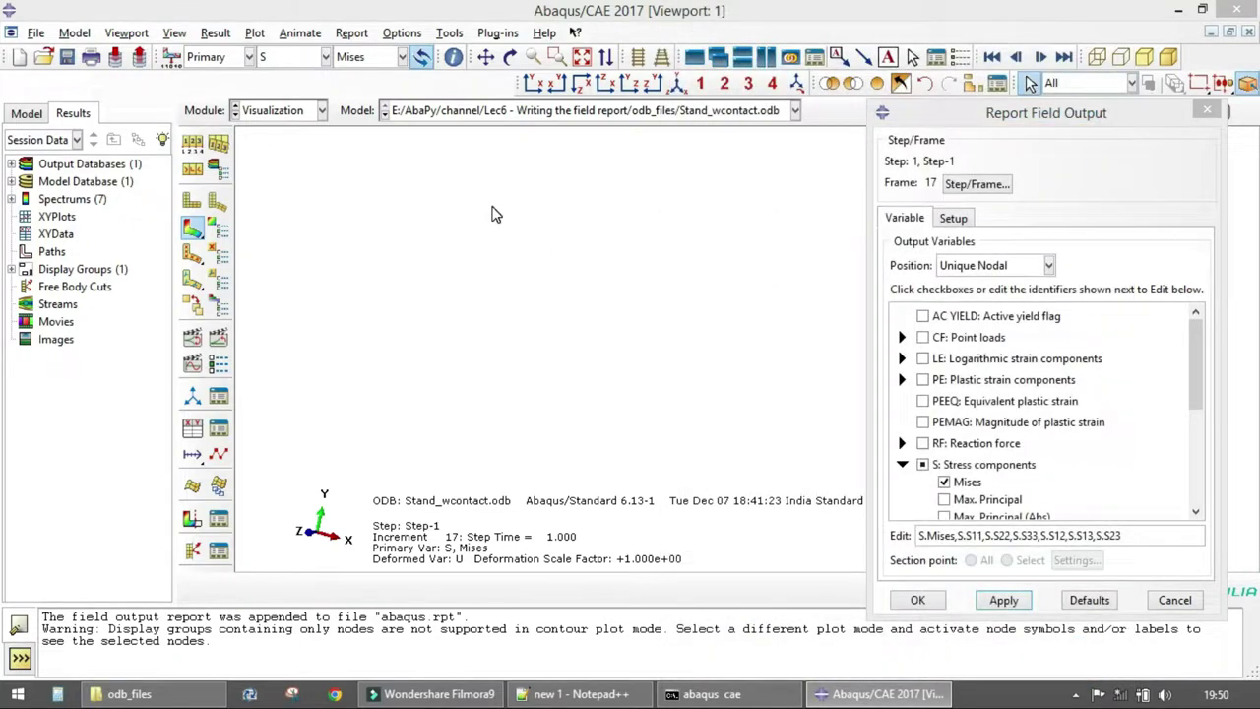
left_click_drag(254, 142, 760, 498)
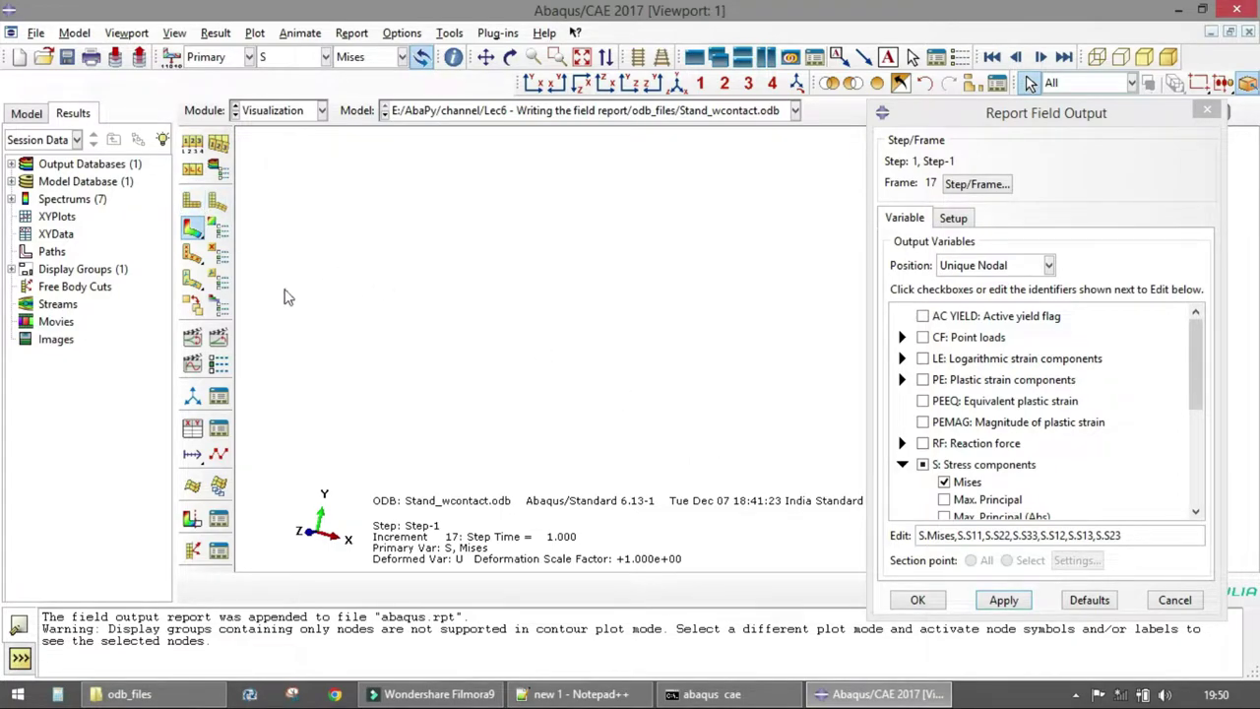
left_click_drag(249, 131, 979, 580)
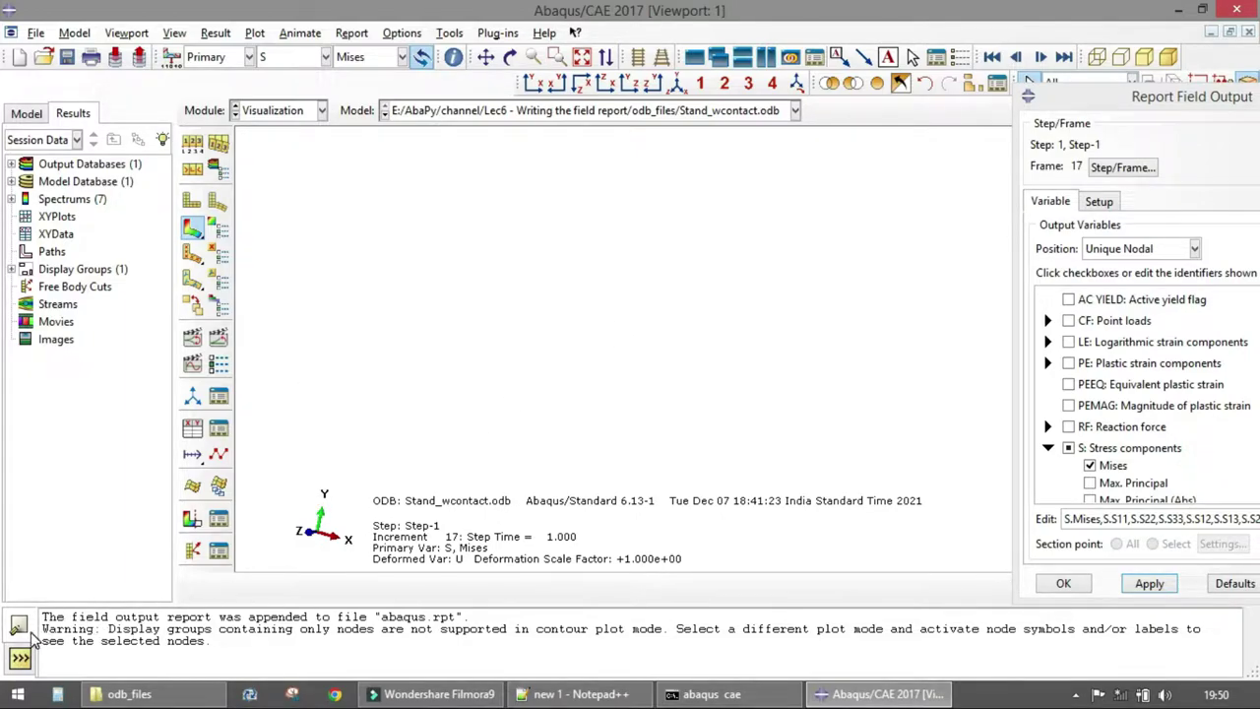
left_click_drag(43, 630, 676, 632)
left_click(564, 360)
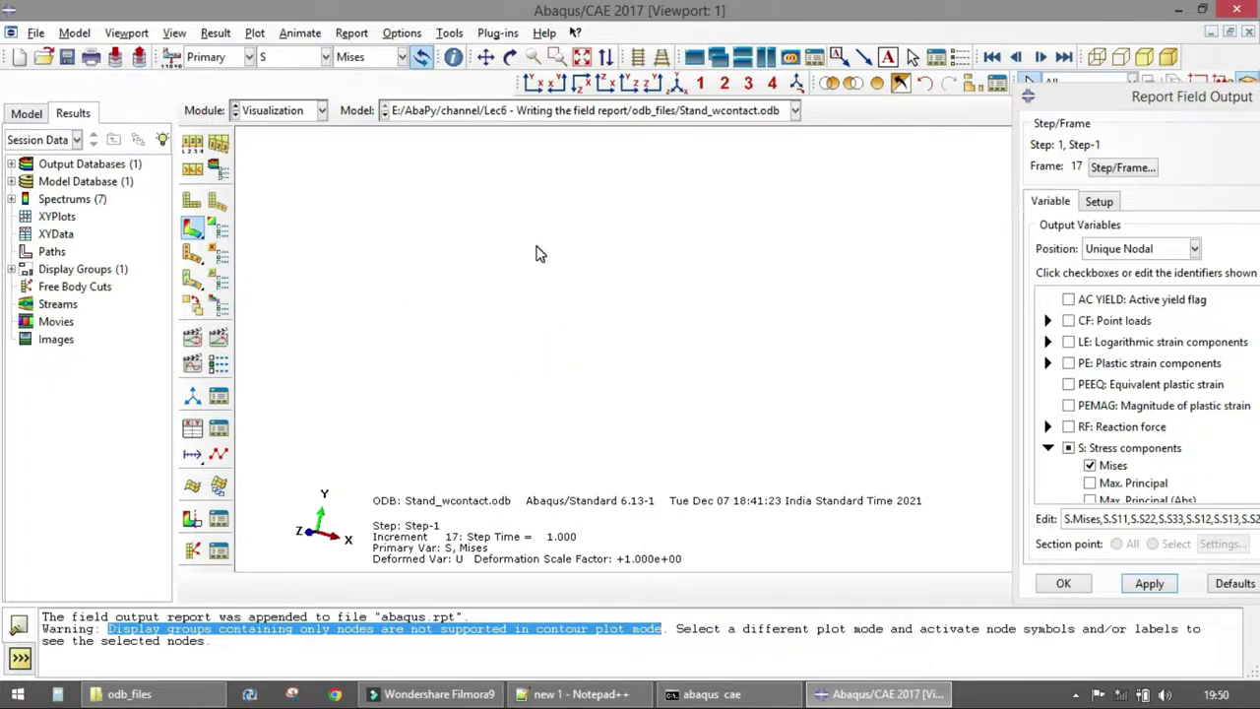
left_click(408, 220)
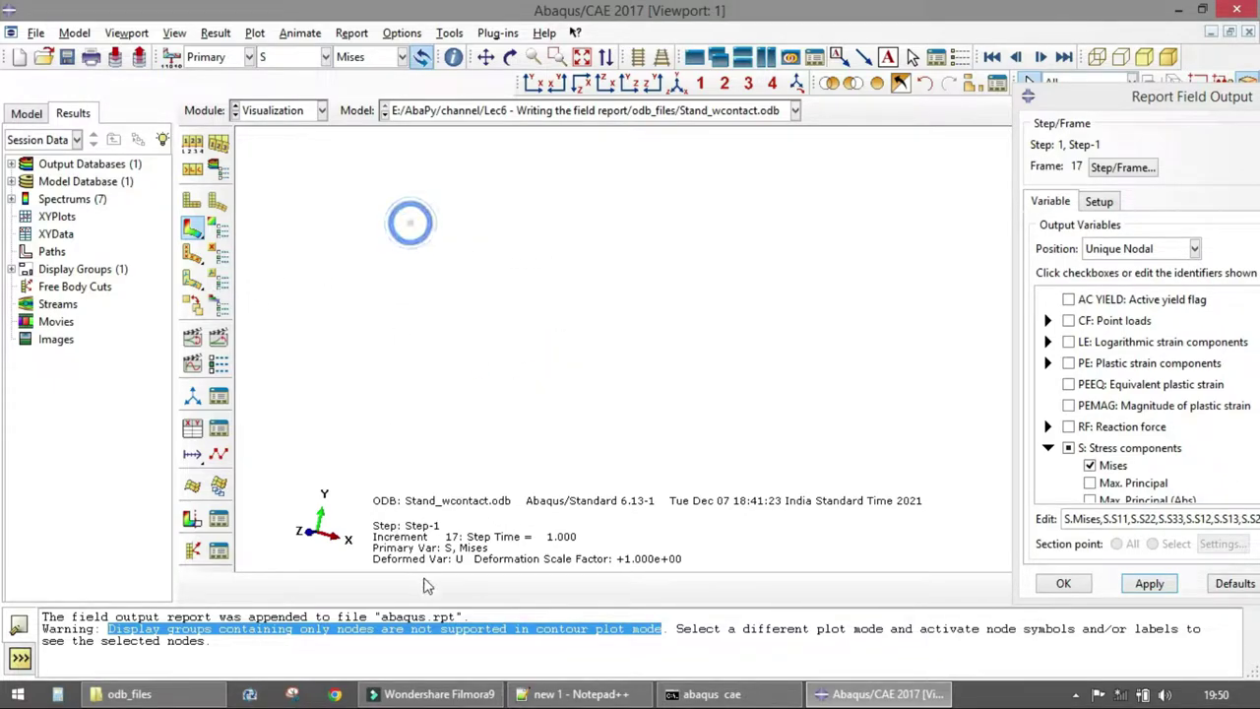
left_click(458, 646)
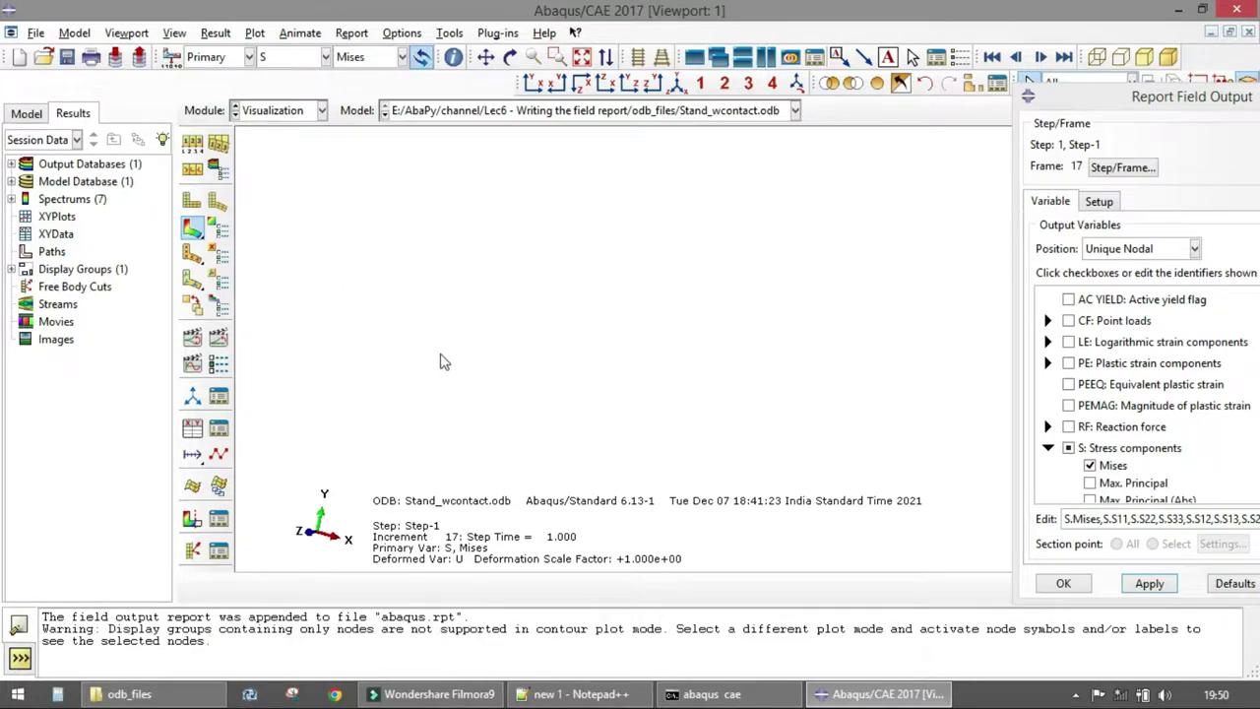
left_click_drag(260, 146, 953, 564)
Plot the undeformed shape and zoom and rotate onto the picked nodes
left_click(192, 201)
left_click(217, 202)
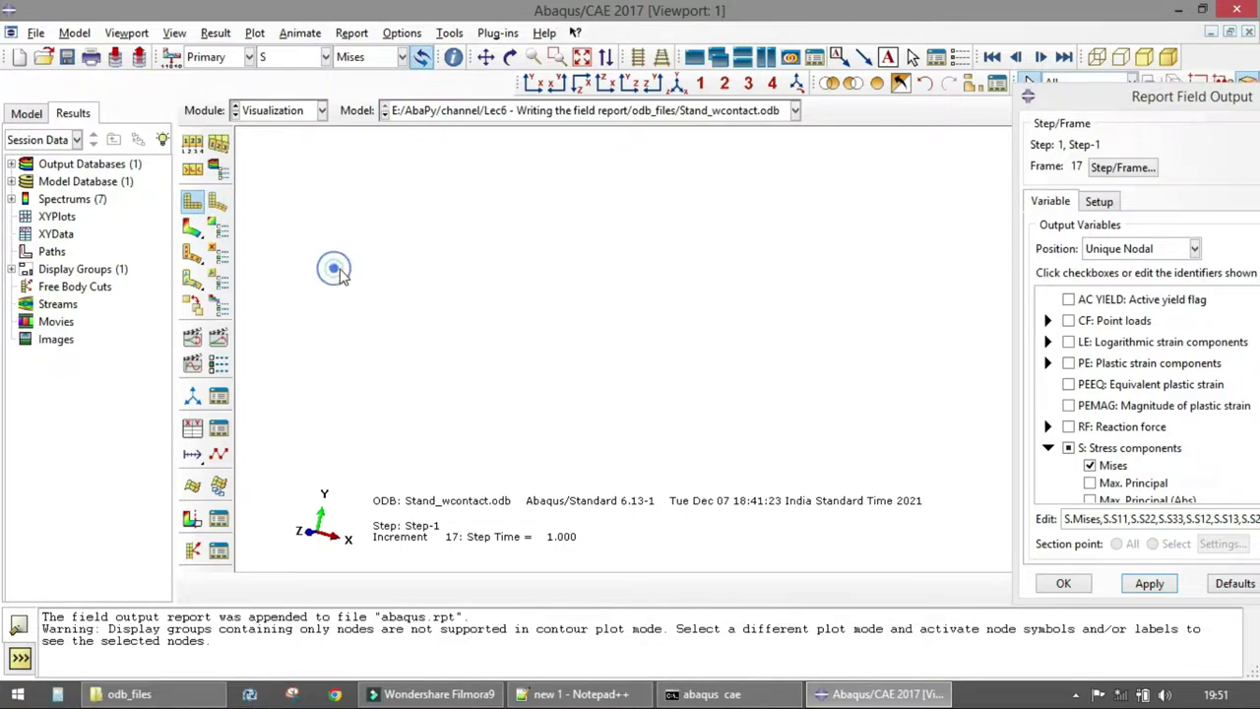
left_click_drag(273, 154, 898, 541)
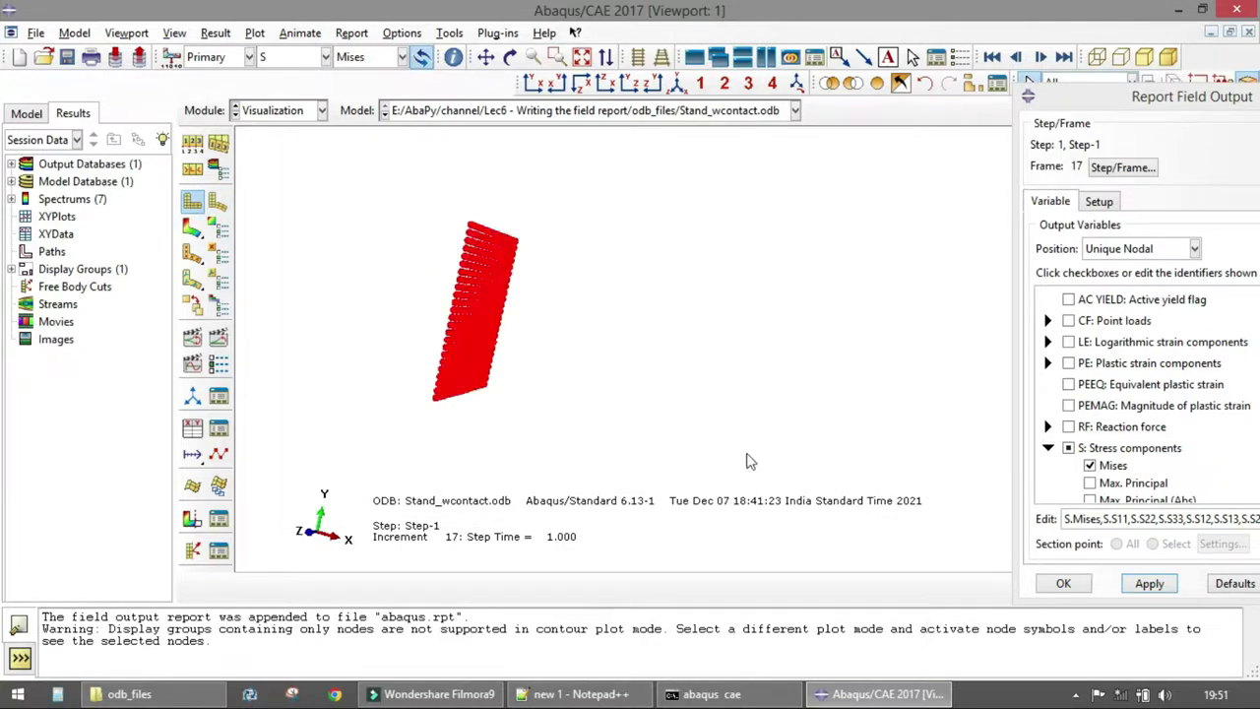
left_click_drag(549, 312, 551, 350, "ctrl+alt")
Write the field report to abaqus_surface_nodes.rpt and close the report dialog
left_click_drag(1122, 107, 650, 128)
left_click(607, 175)
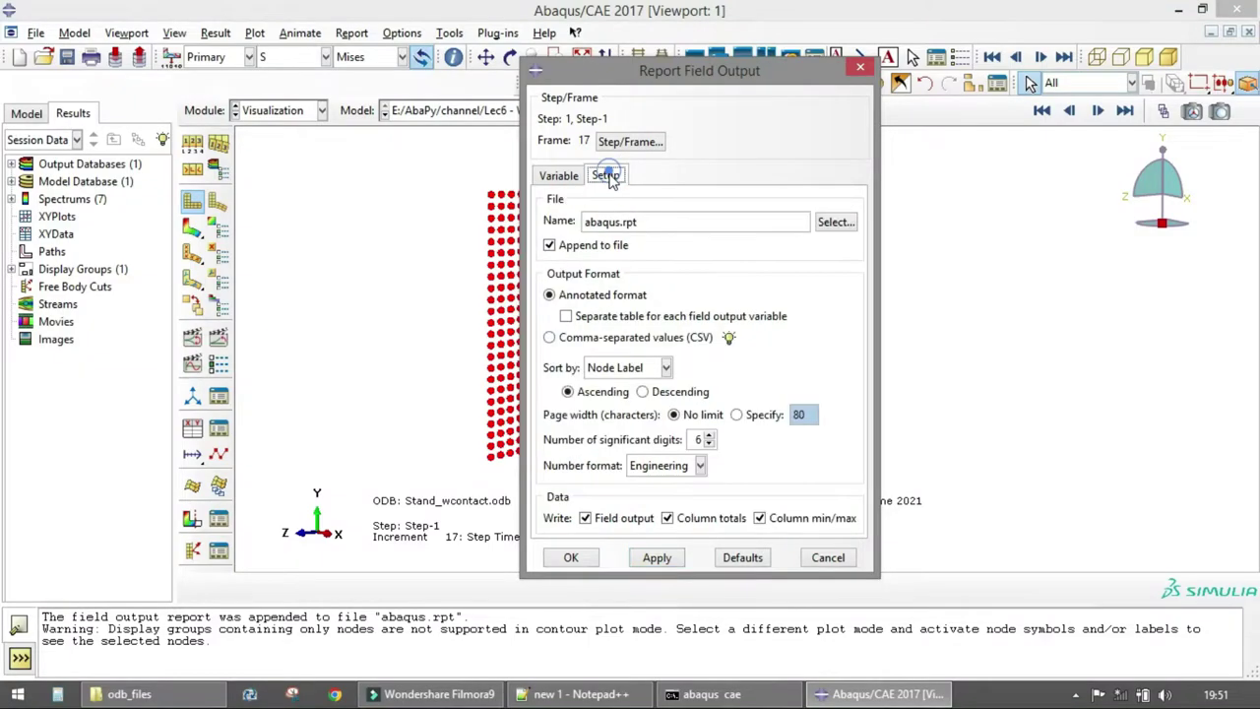
left_click(620, 222)
key("BackSpace")
key("BackSpace")
type("_surface_nodes")
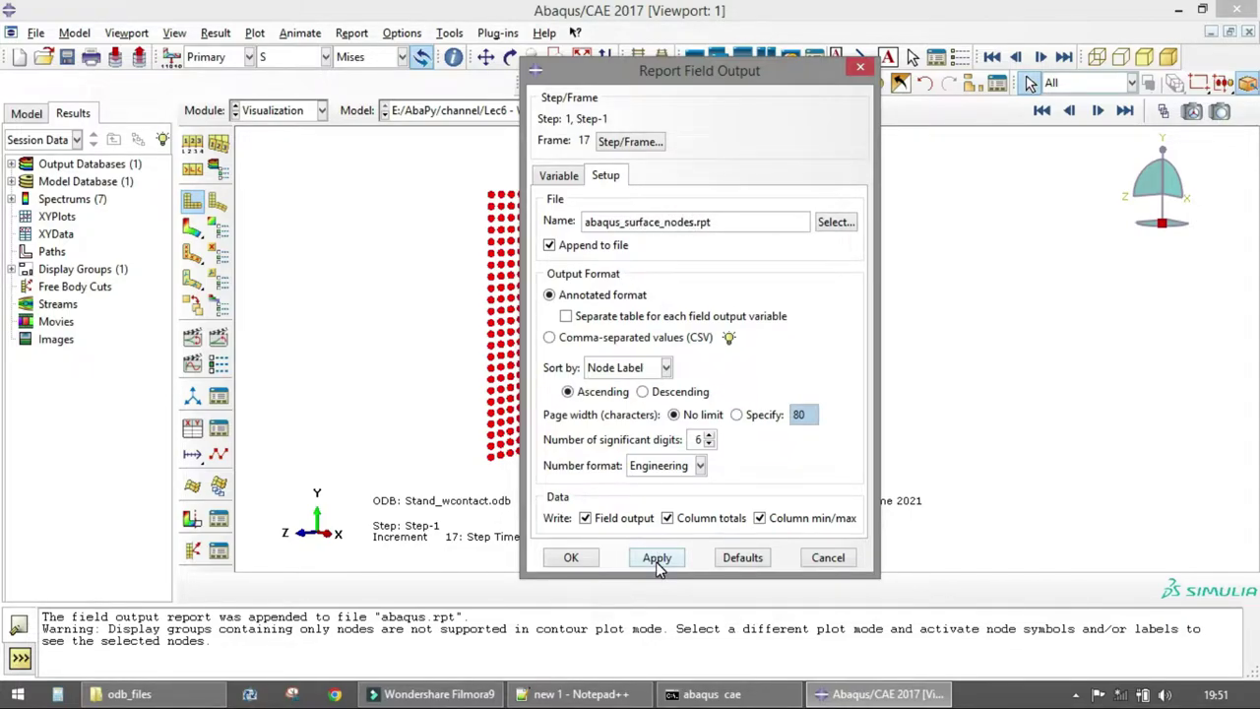
left_click(656, 558)
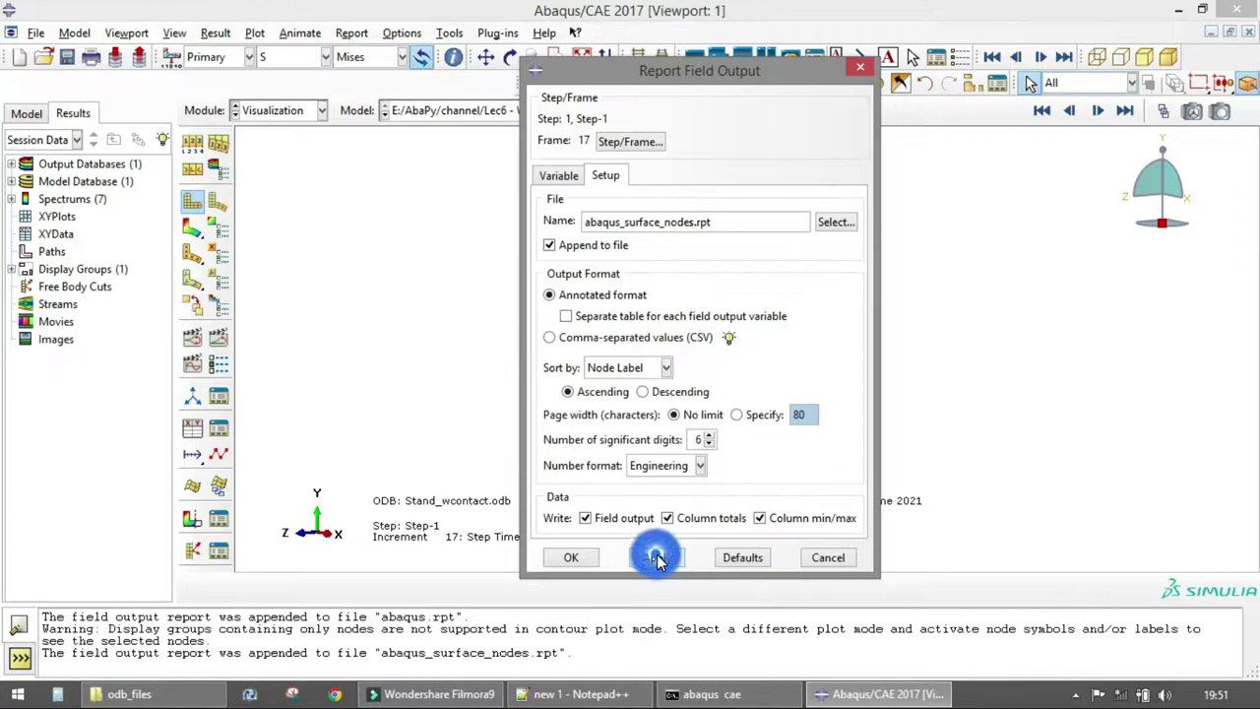
left_click(583, 558)
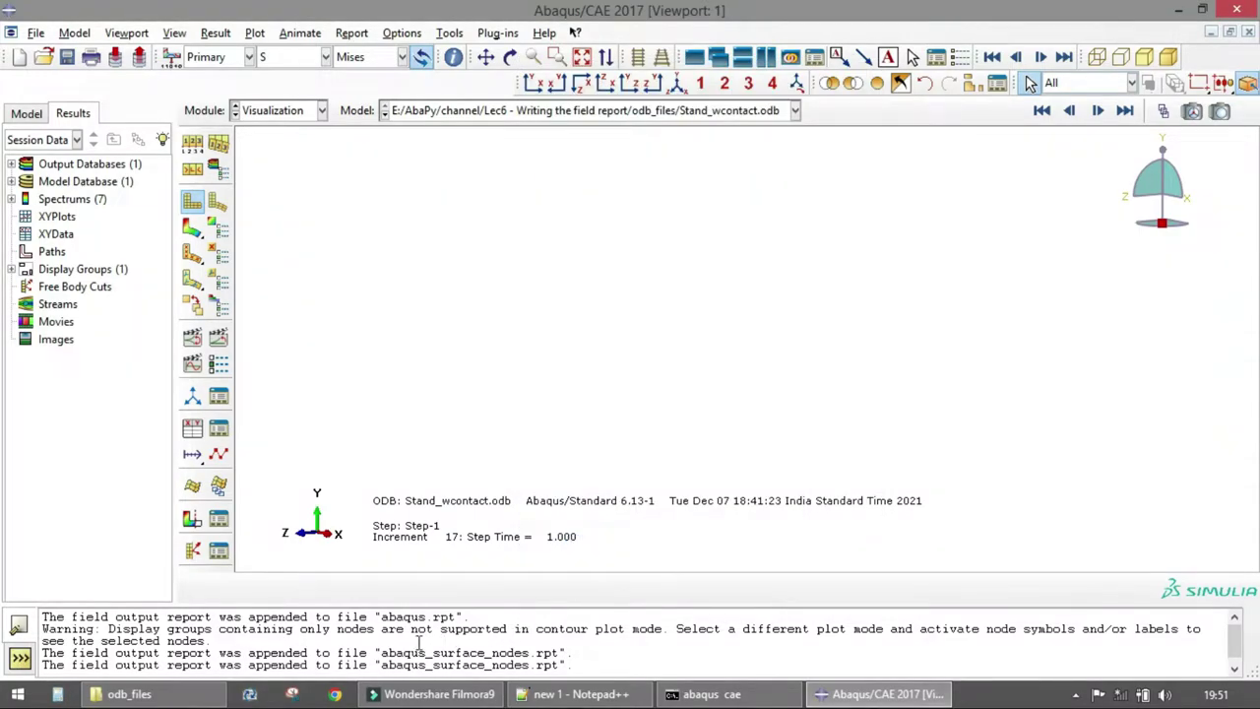
Select abaqus_surface_nodes.rpt and abaqus.rpt in the odb_files folder
left_click_drag(374, 670, 576, 668)
left_click(577, 653)
left_click(192, 694)
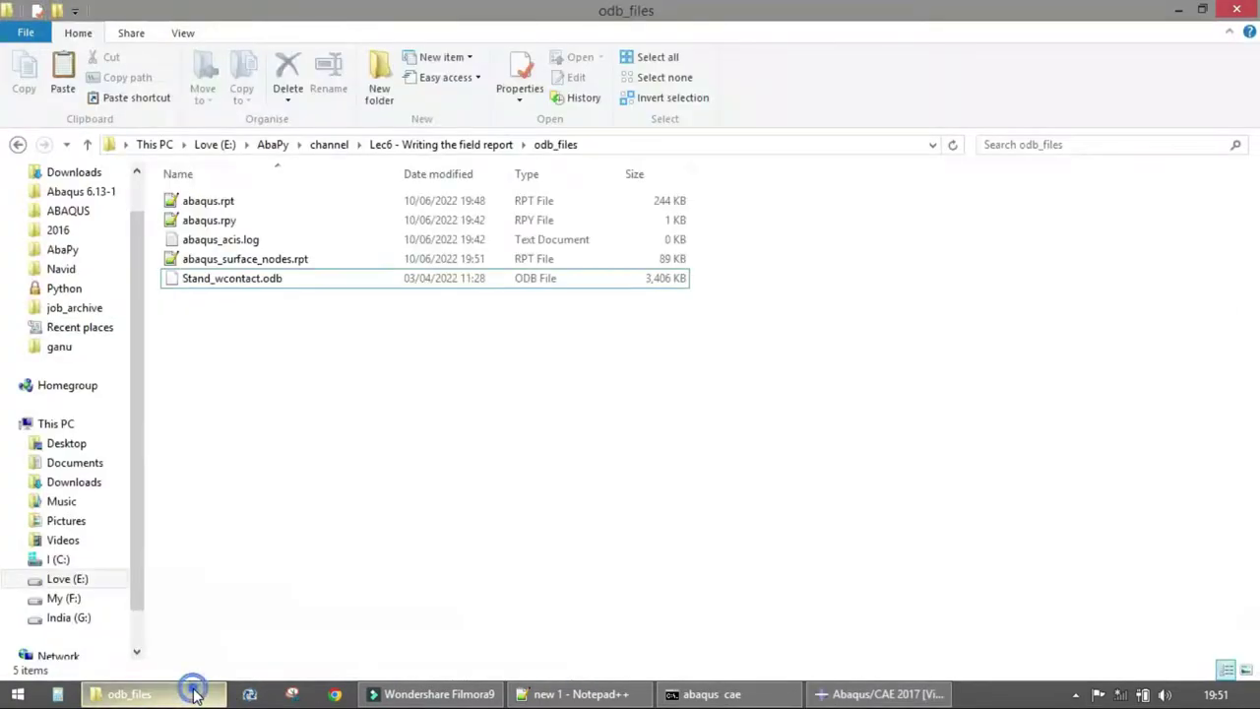
left_click(245, 259)
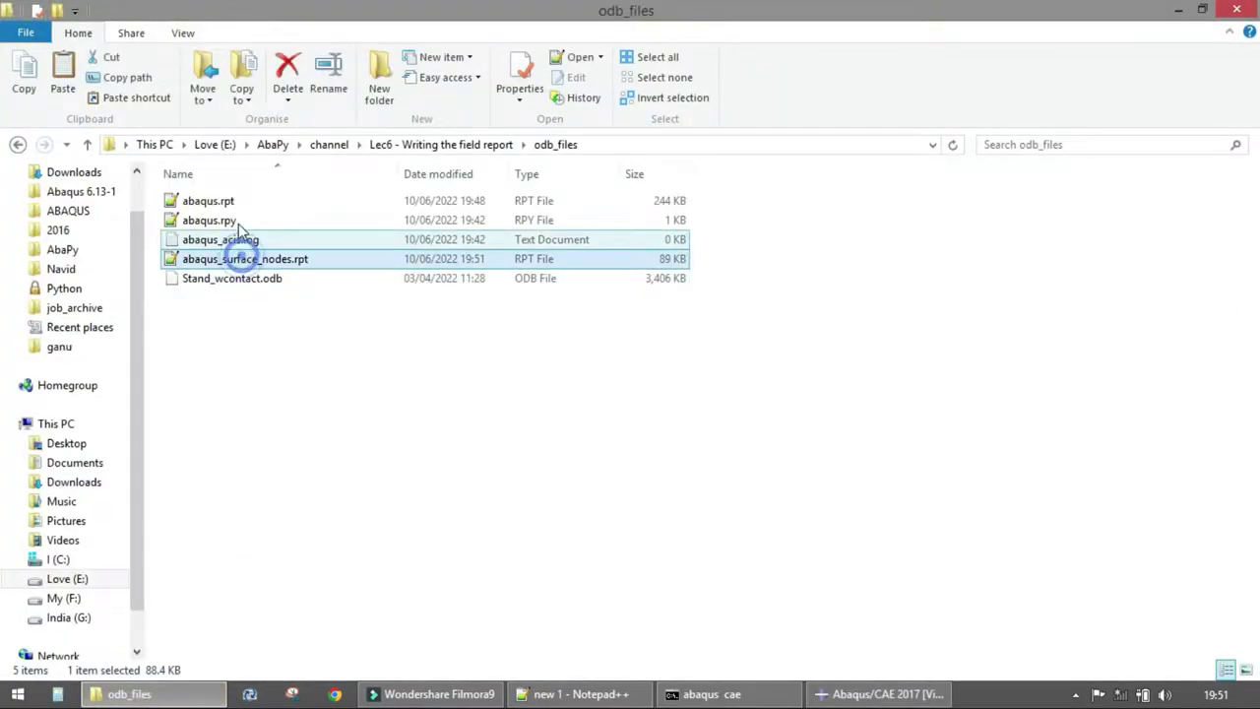
left_click(230, 203, "ctrl")
Open both reports in Notepad++ and check abaqus.rpt ends at node 1904
key("Return")
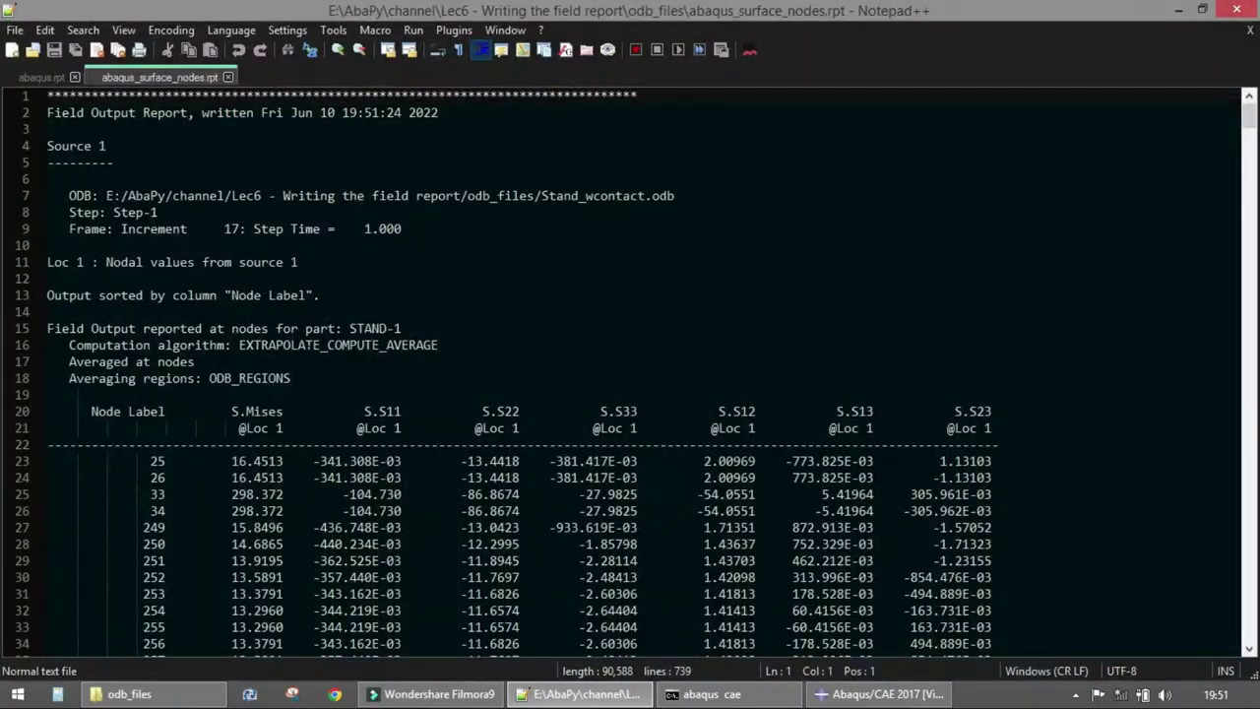
right_click(204, 82)
key("Escape")
left_click(51, 78)
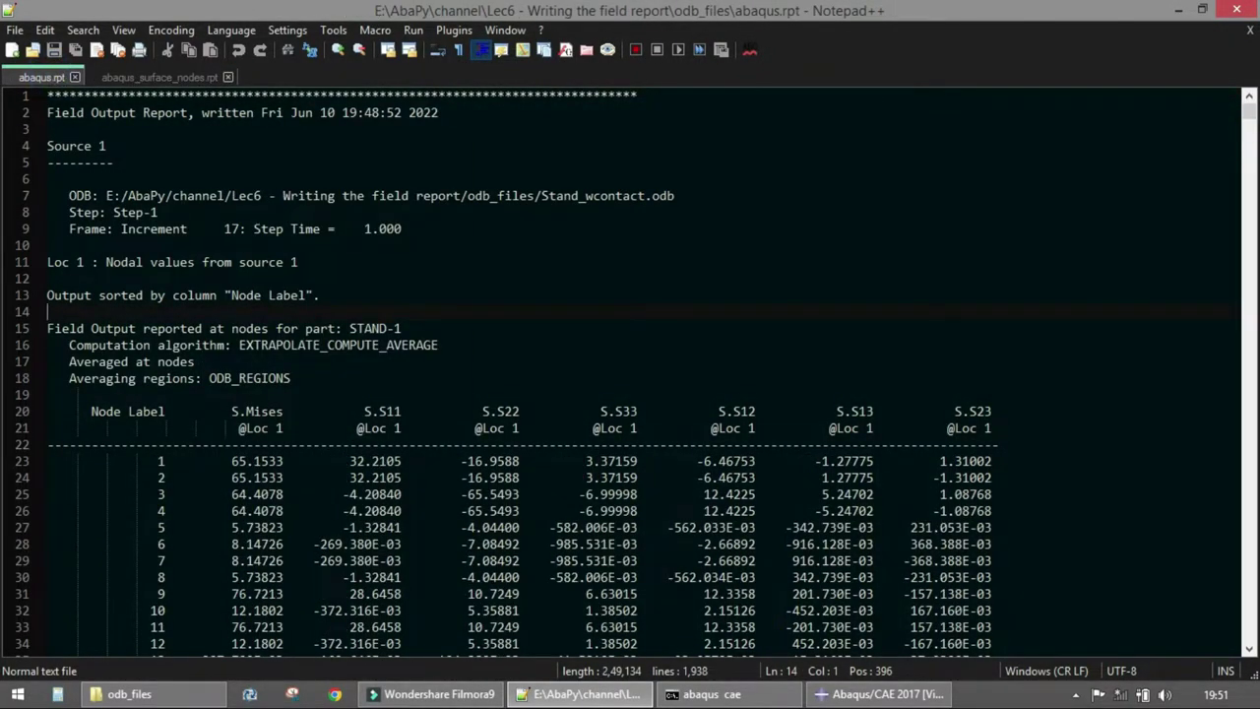
scroll(630, 369, "down", 2)
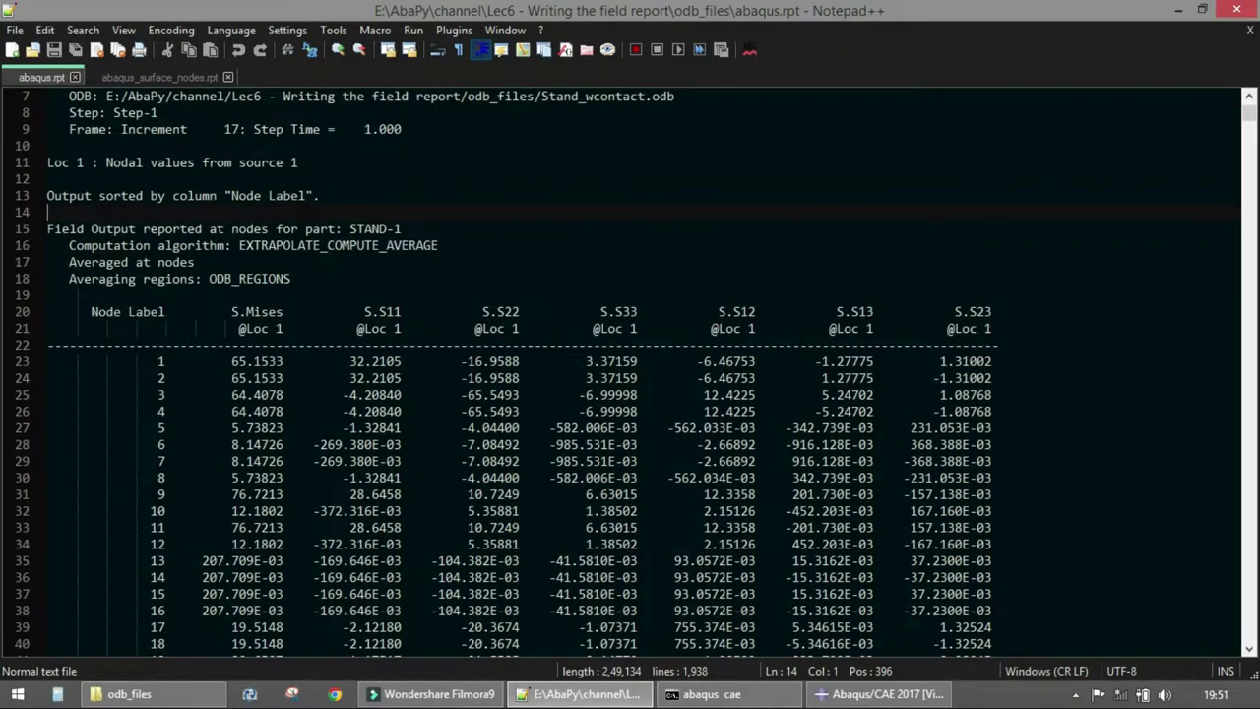
key("ctrl+End")
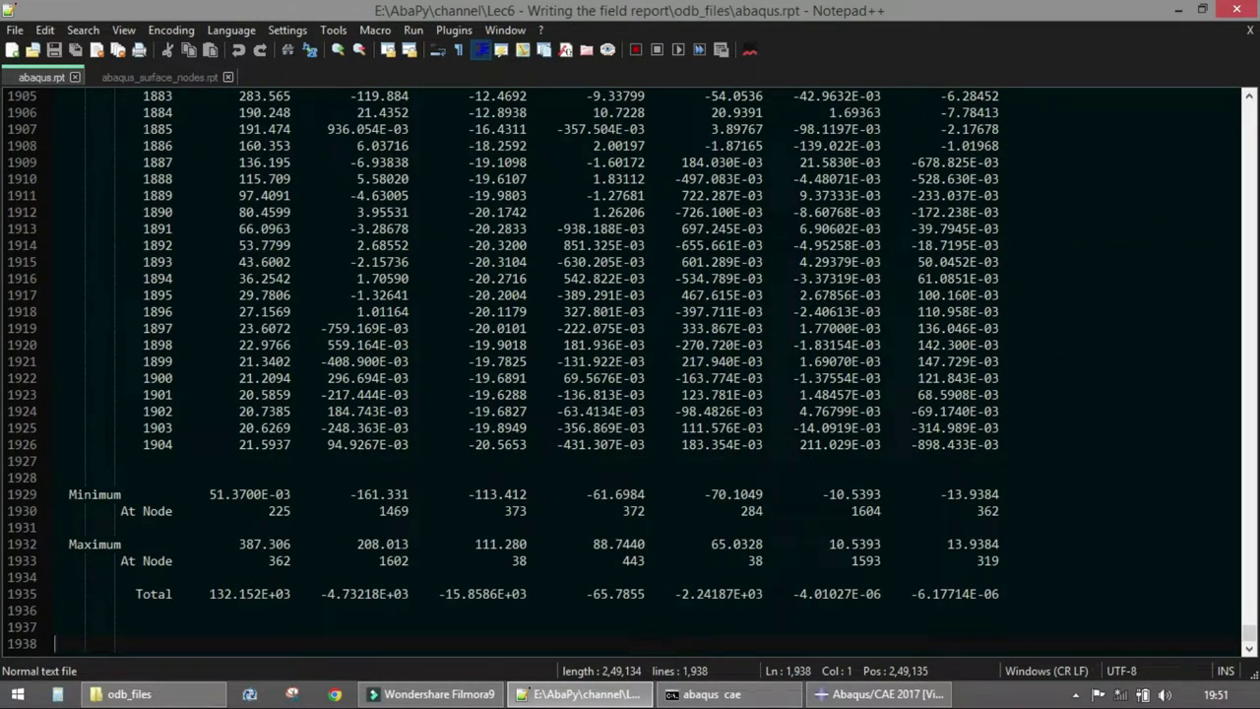
double_click(157, 444)
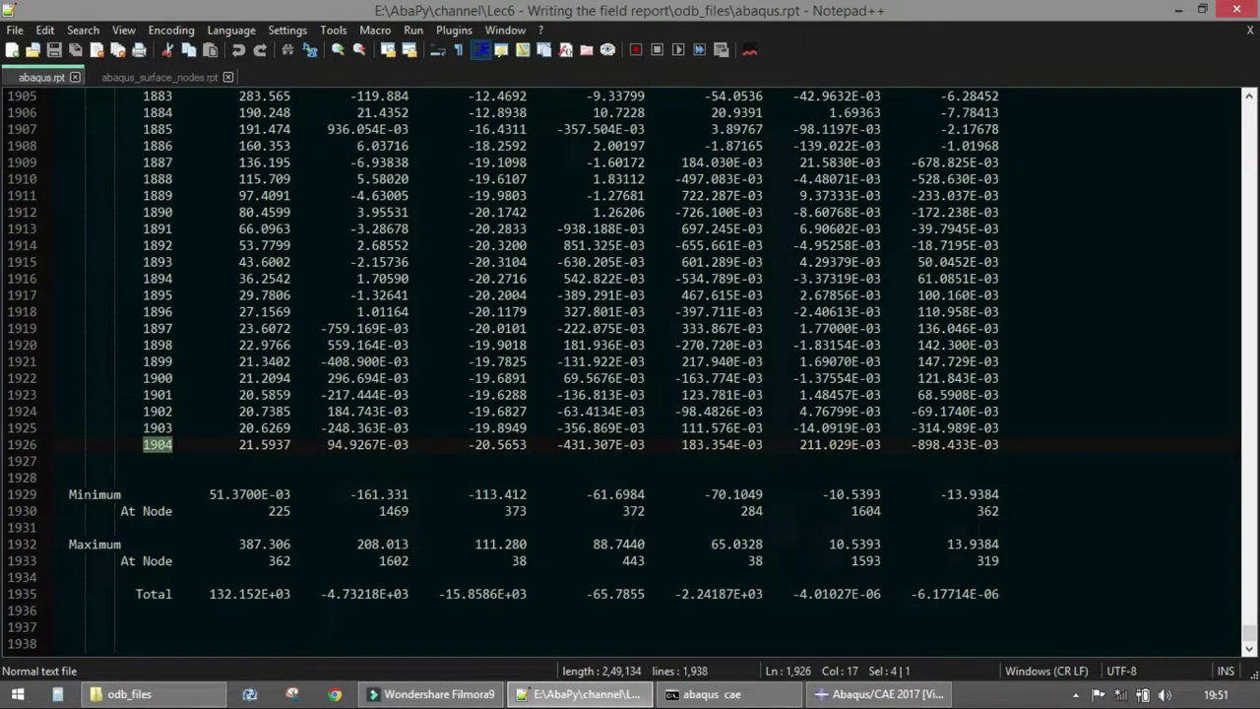
Check abaqus_surface_nodes.rpt runs from node 25 to node 1248
left_click(168, 77)
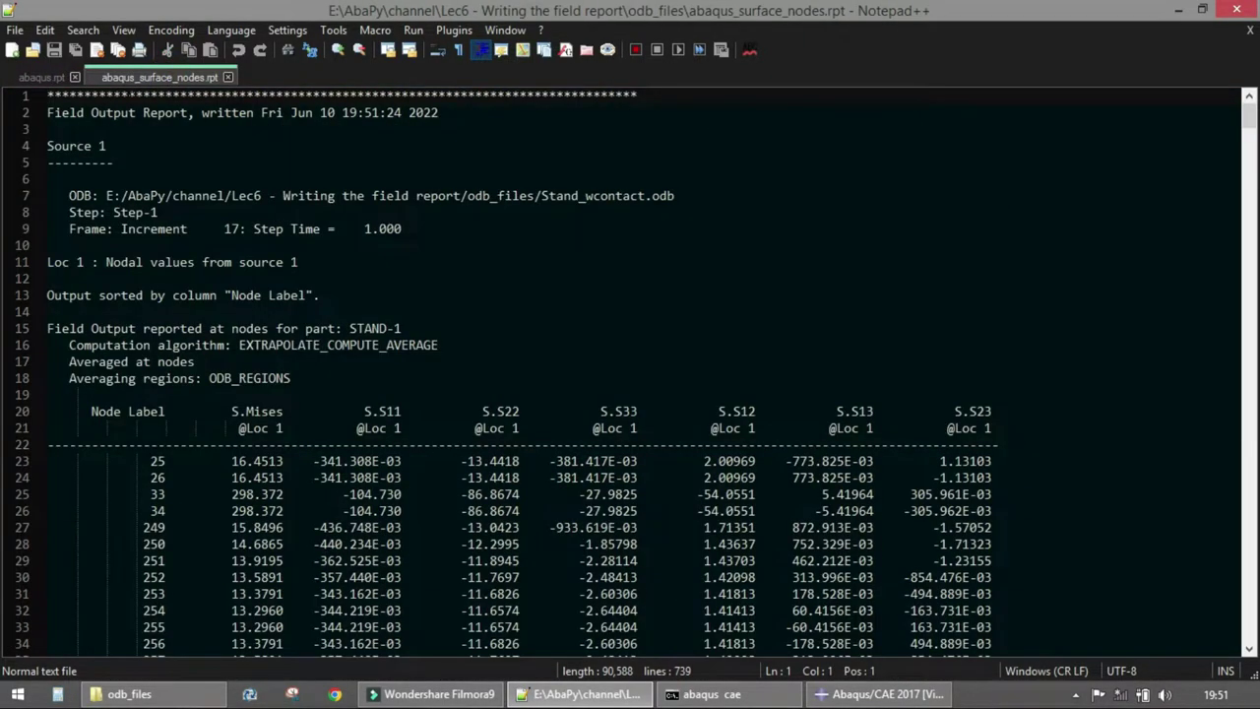
scroll(630, 369, "down", 16)
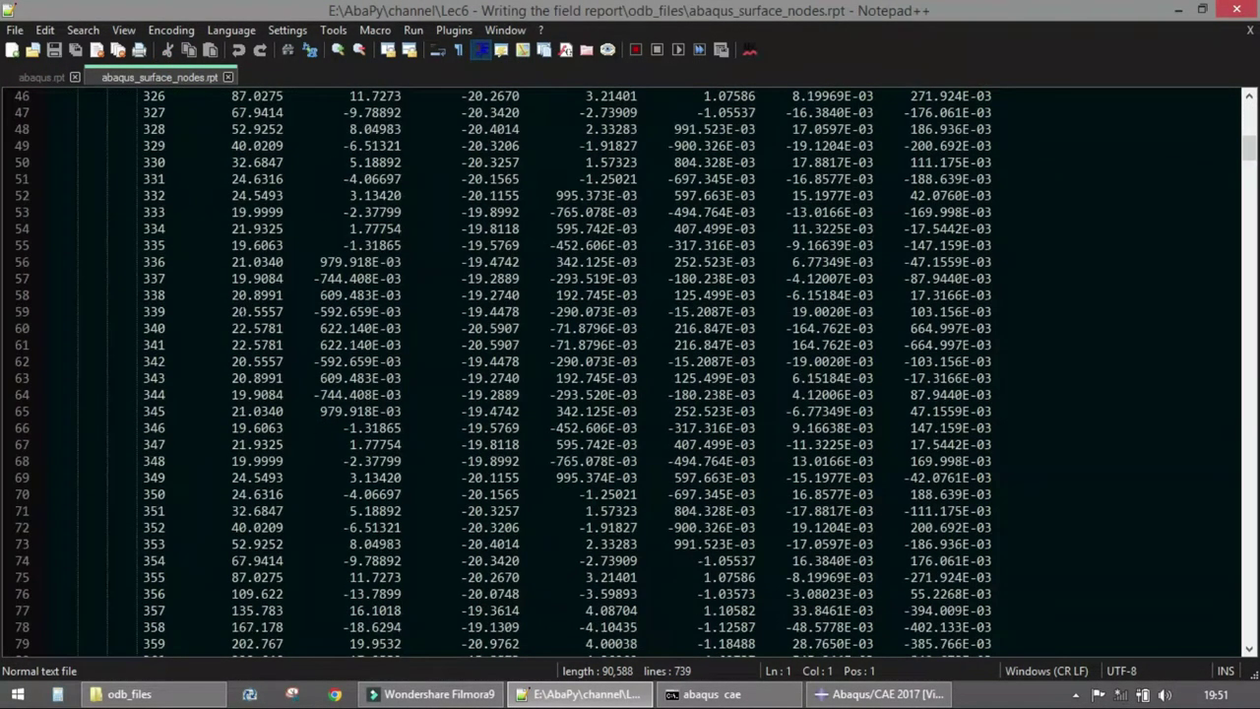
scroll(630, 369, "up", 12)
double_click(158, 262)
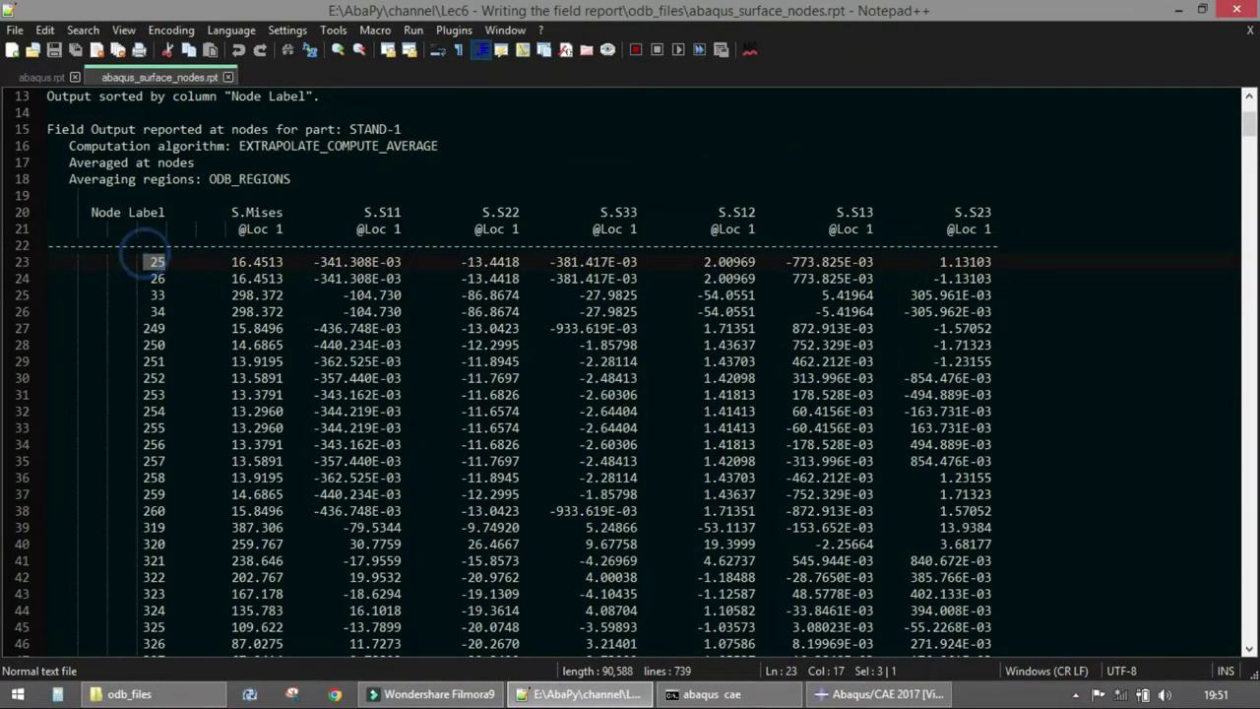
scroll(157, 261, "down", 20)
scroll(630, 369, "down", 20)
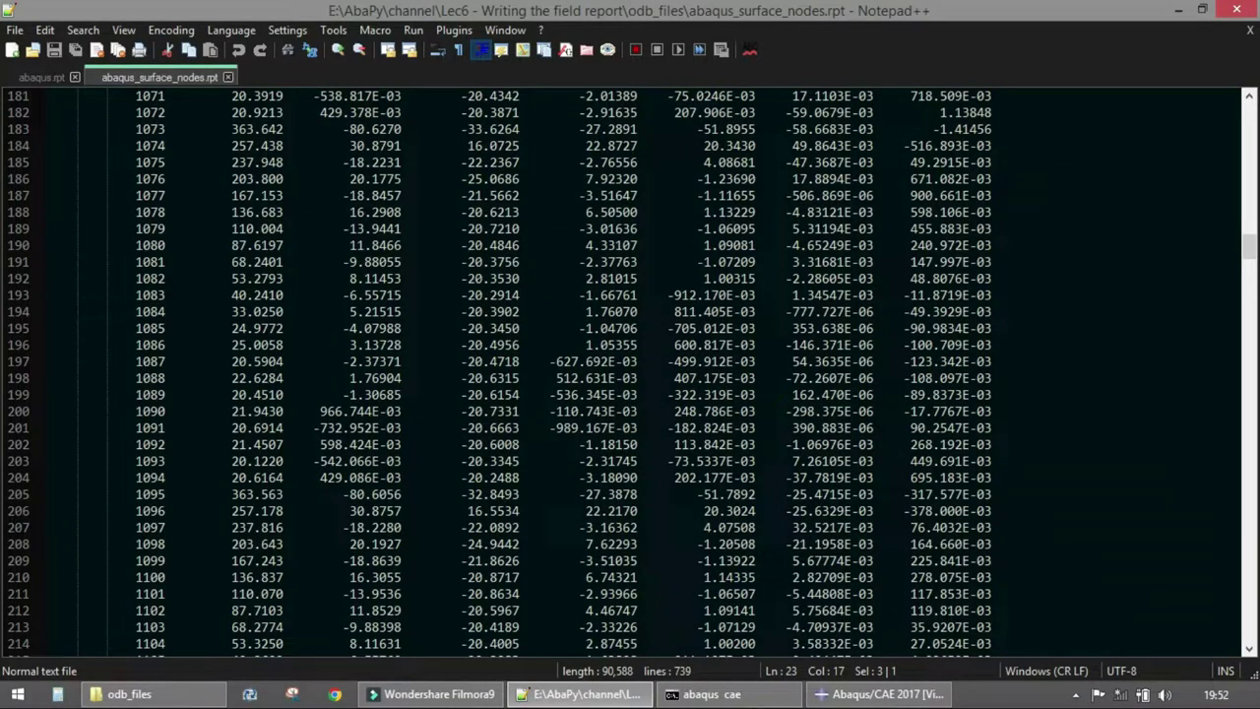
key("ctrl+End")
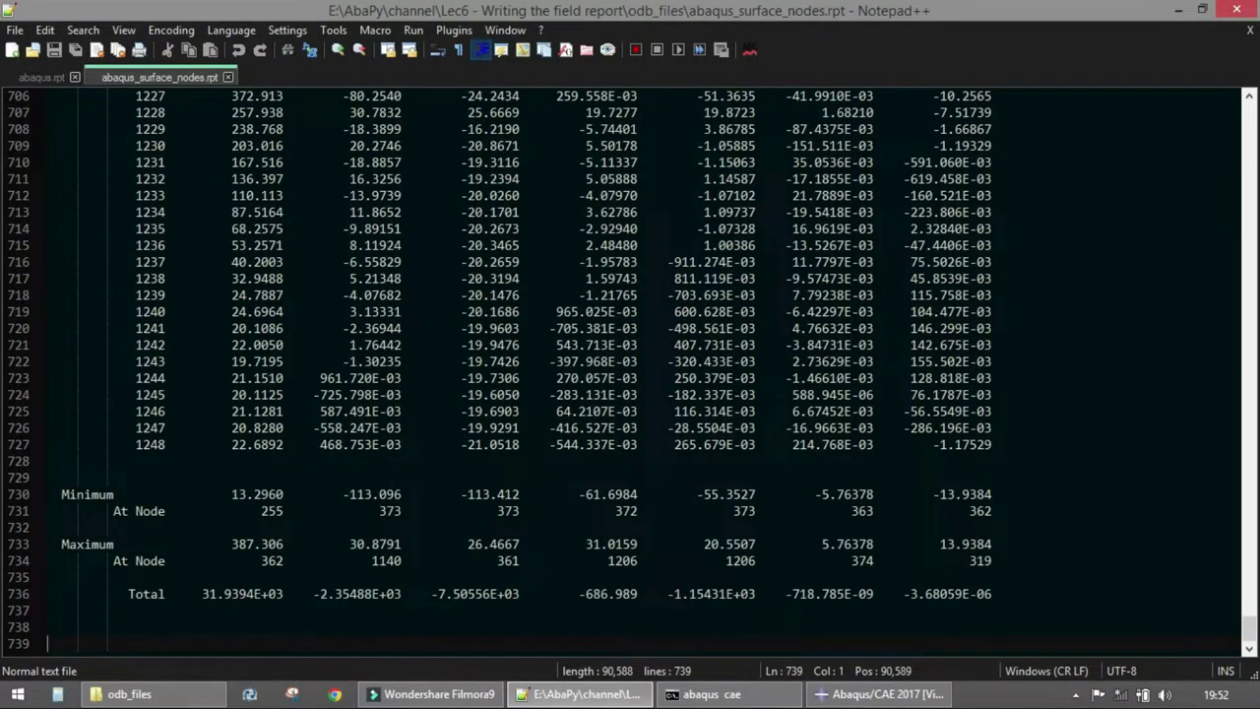
left_click(137, 444)
key("ctrl+Home")
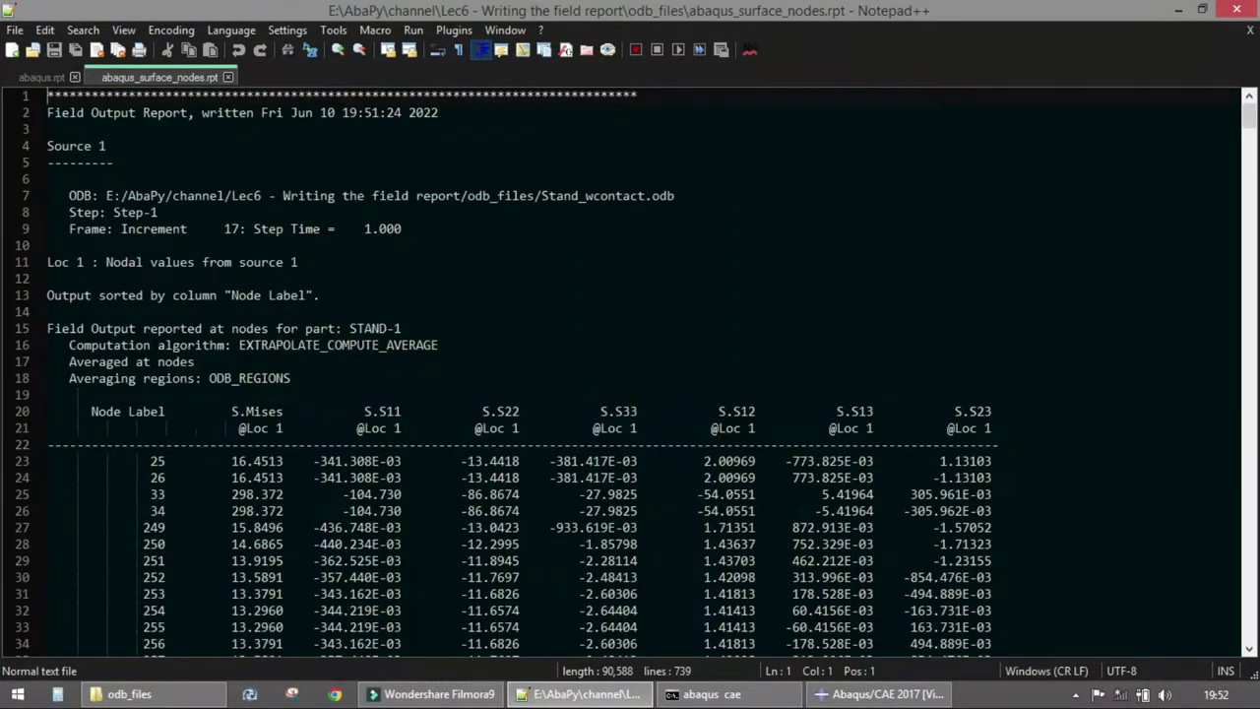